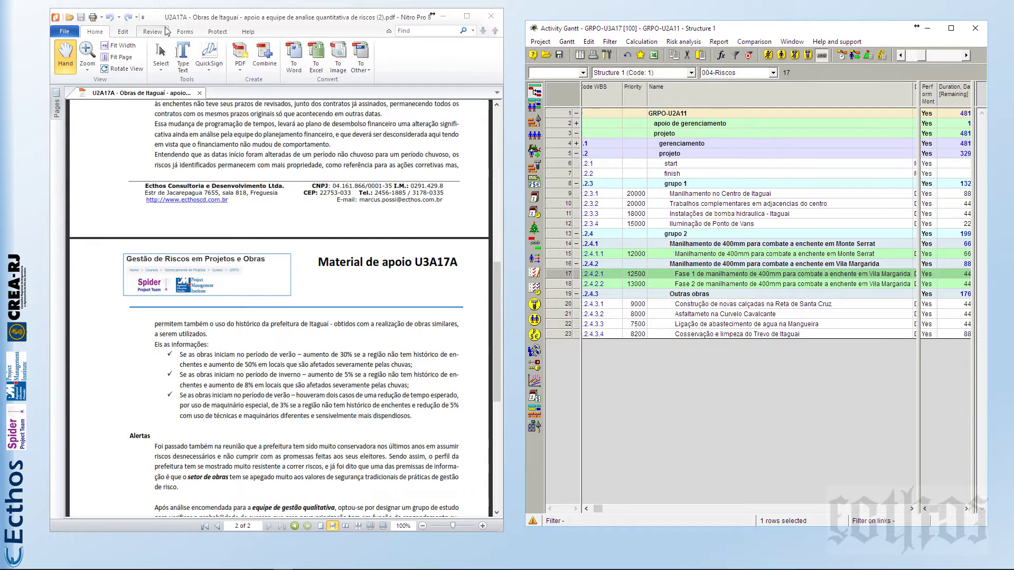
Step: Read the Itaguaí quantitative analysis guidelines in the PDF, from the introduction through the seasonal duration percentages to the alerts
{"action": "left_click_drag", "start_coordinate": [169, 19], "coordinate": [170, 22]}
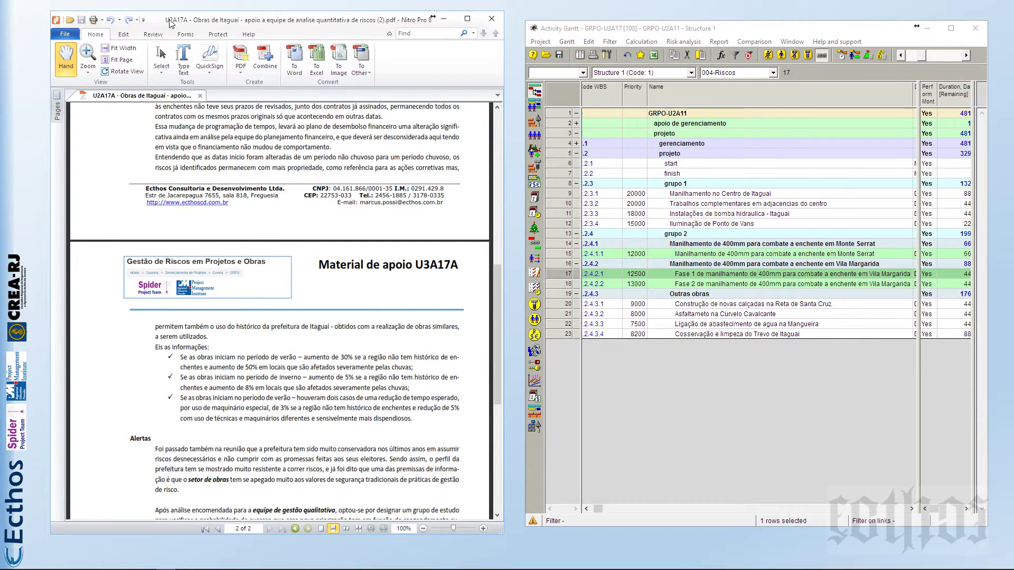
{"action": "left_click_drag", "start_coordinate": [495, 344], "coordinate": [509, 167]}
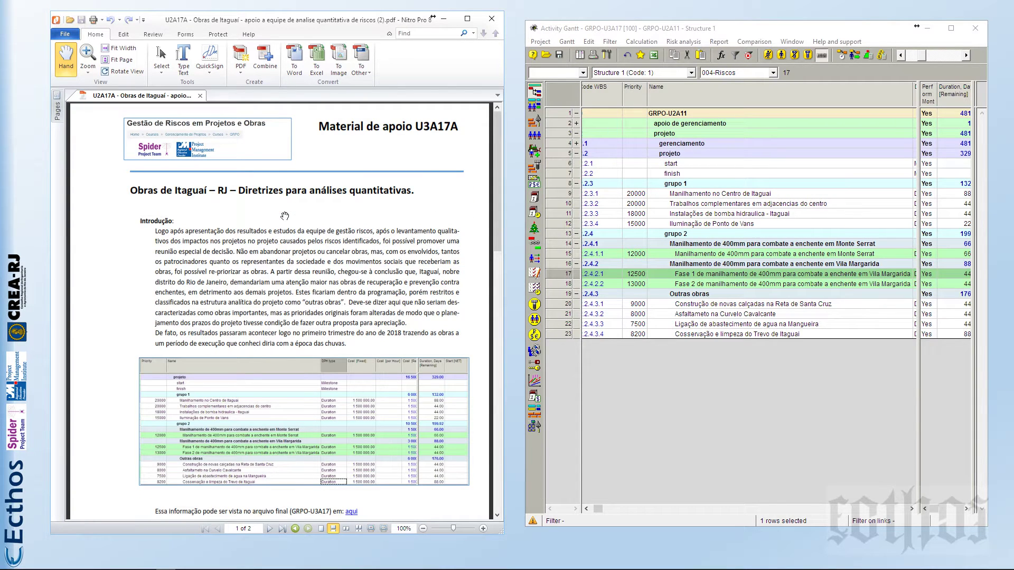
{"action": "scroll", "coordinate": [306, 261], "scroll_direction": "down", "scroll_amount": 1}
{"action": "scroll", "coordinate": [303, 343], "scroll_direction": "down", "scroll_amount": 4}
{"action": "scroll", "coordinate": [304, 380], "scroll_direction": "down", "scroll_amount": 5}
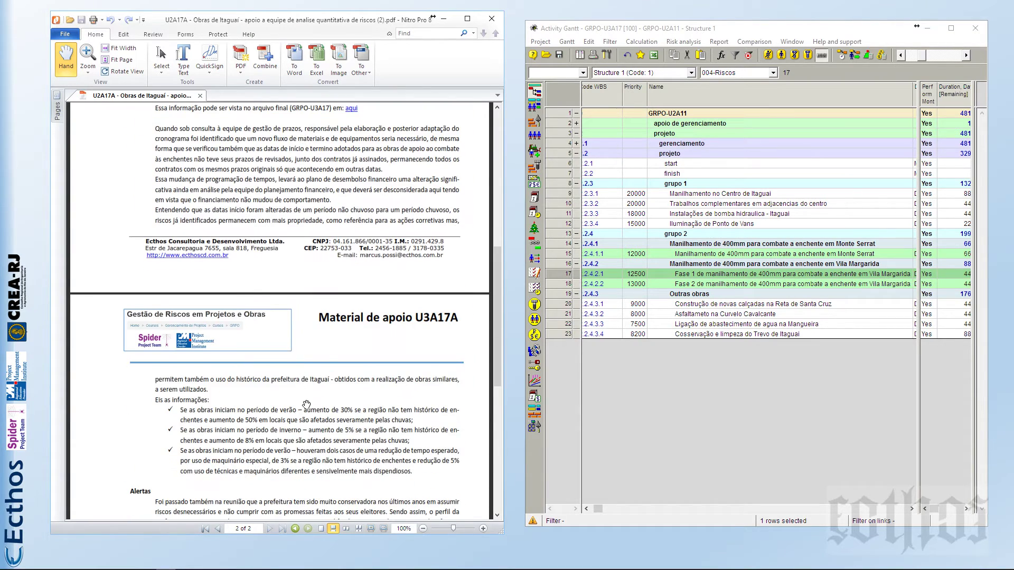
{"action": "scroll", "coordinate": [312, 427], "scroll_direction": "down", "scroll_amount": 2}
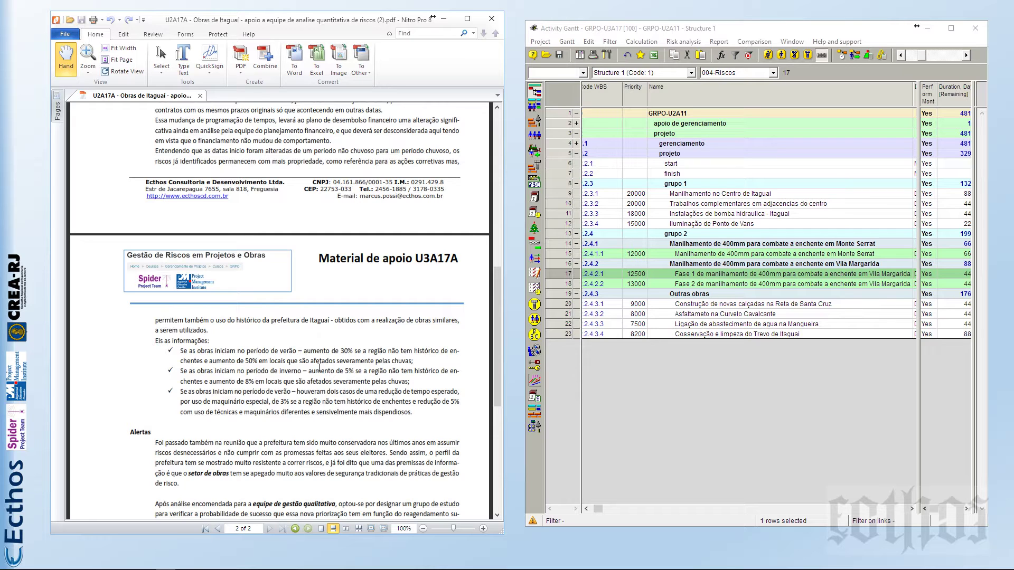
{"action": "scroll", "coordinate": [321, 365], "scroll_direction": "down", "scroll_amount": 4}
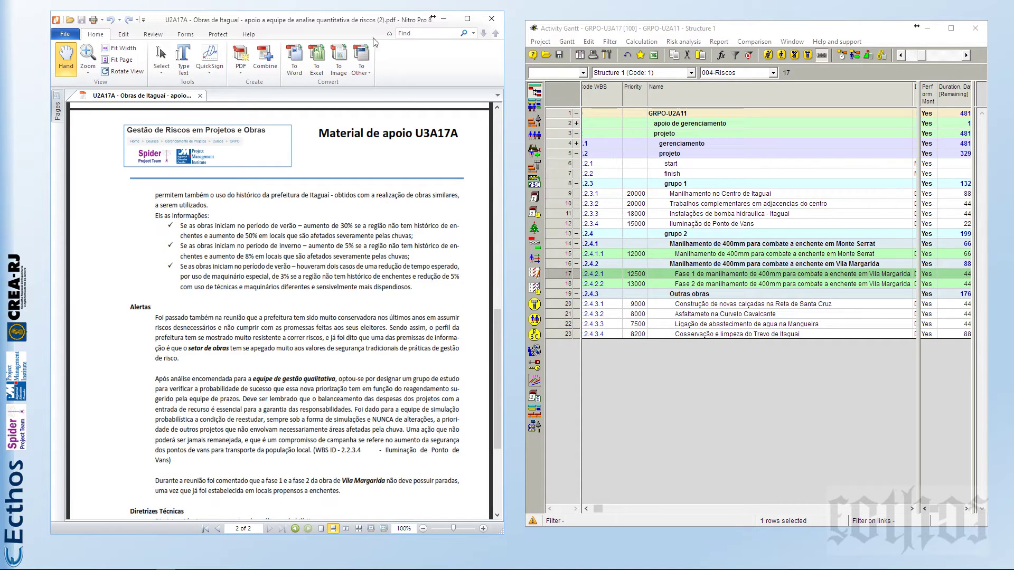
Step: Close the guidelines PDF, then move and enlarge the Activity Gantt window so the timeline bars show beside the table
{"action": "mouse_move", "coordinate": [362, 21]}
{"action": "left_mouse_down"}
{"action": "mouse_move", "coordinate": [352, 20]}
{"action": "mouse_move", "coordinate": [365, 23]}
{"action": "left_mouse_up"}
{"action": "key", "text": "alt+F4"}
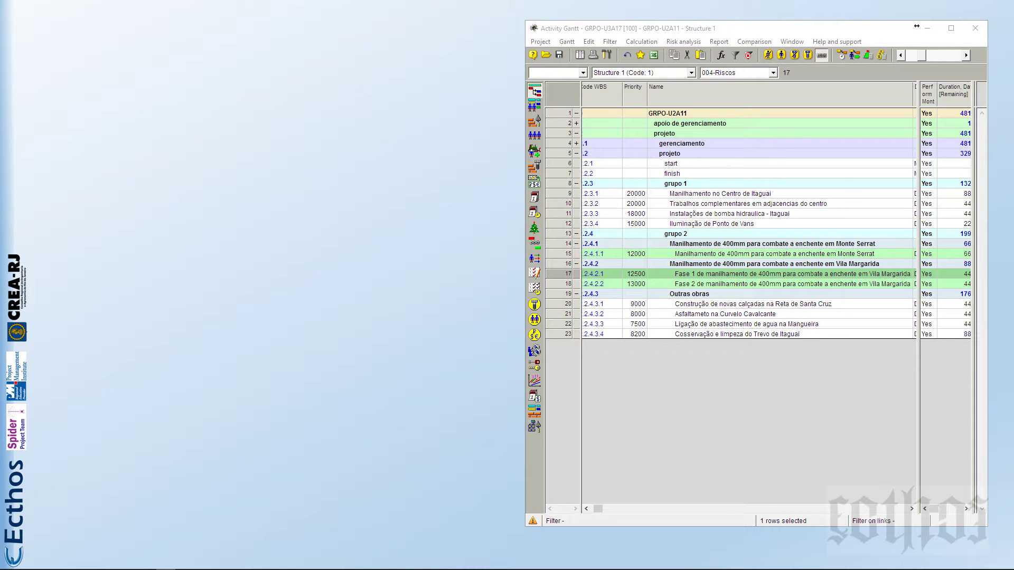
{"action": "left_click_drag", "start_coordinate": [729, 28], "coordinate": [256, 24]}
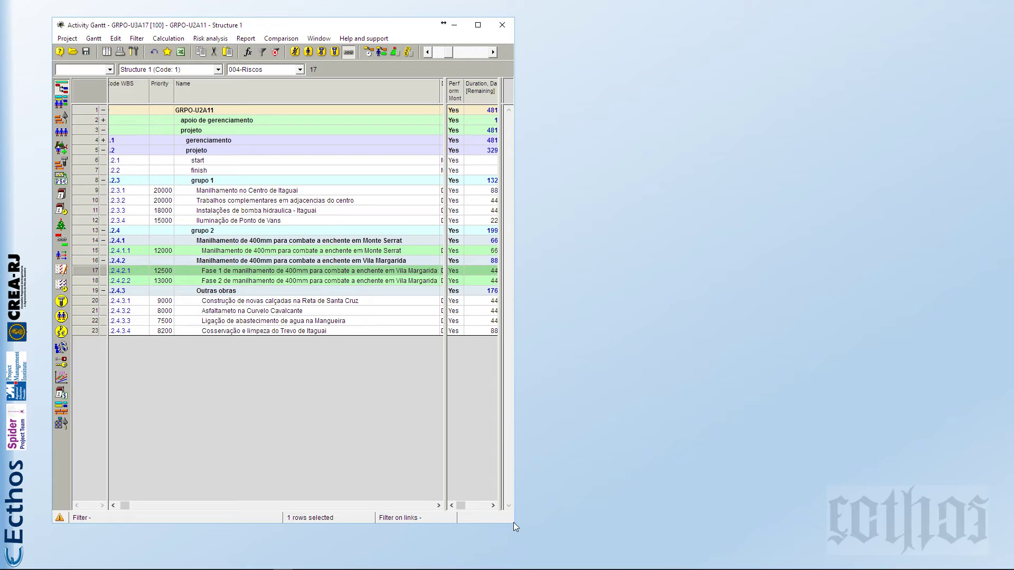
{"action": "left_click_drag", "start_coordinate": [511, 521], "coordinate": [991, 565]}
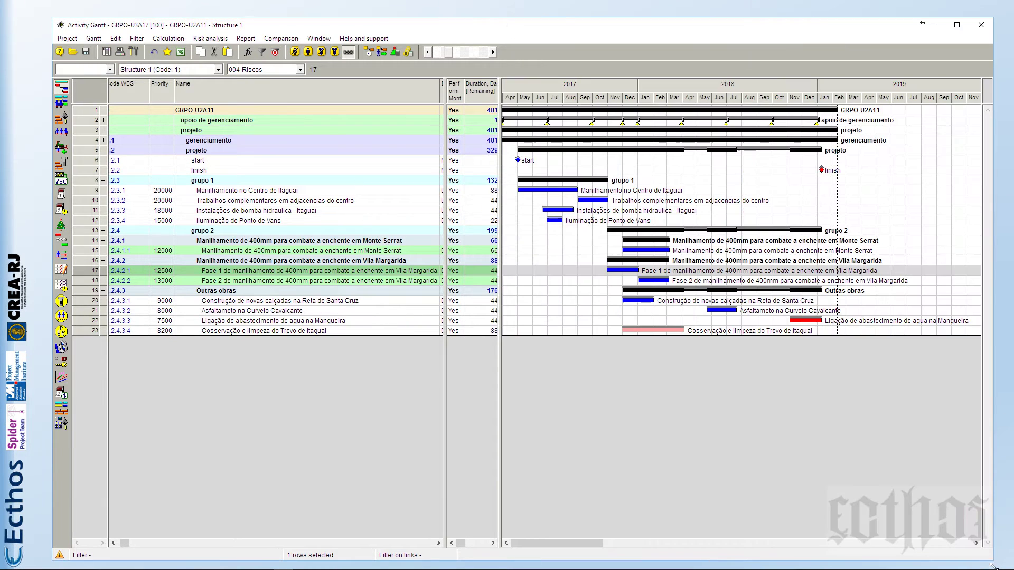
Step: Apply the 001 - preparação layout to the Gantt and maximize its window
{"action": "left_click", "coordinate": [260, 71]}
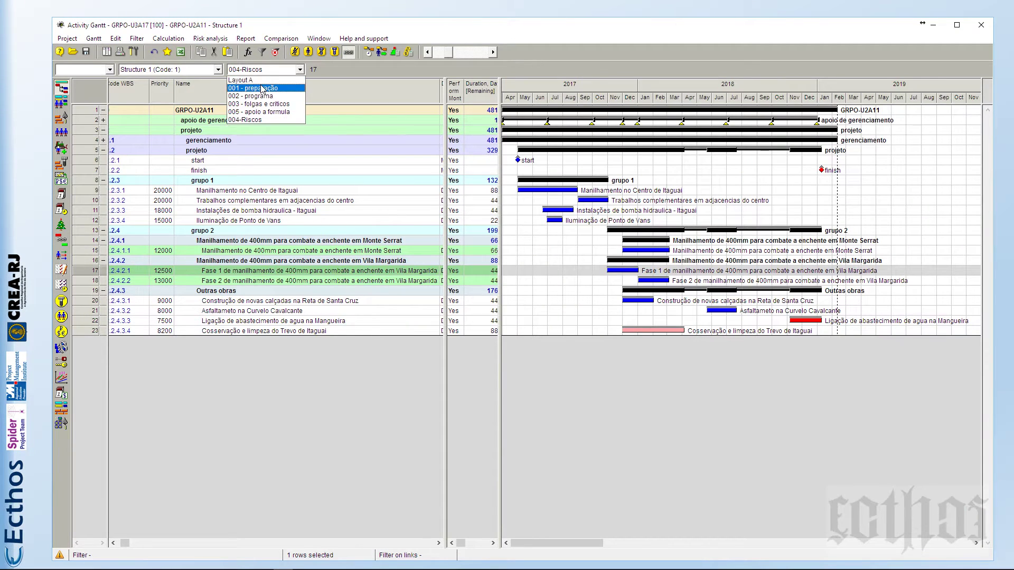
{"action": "left_click", "coordinate": [263, 89]}
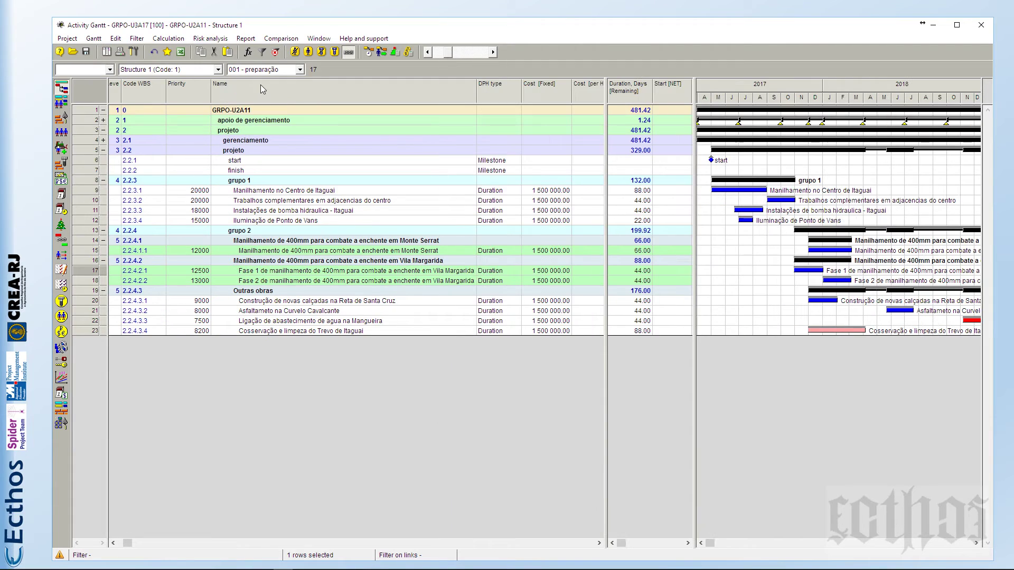
{"action": "left_click", "coordinate": [960, 27]}
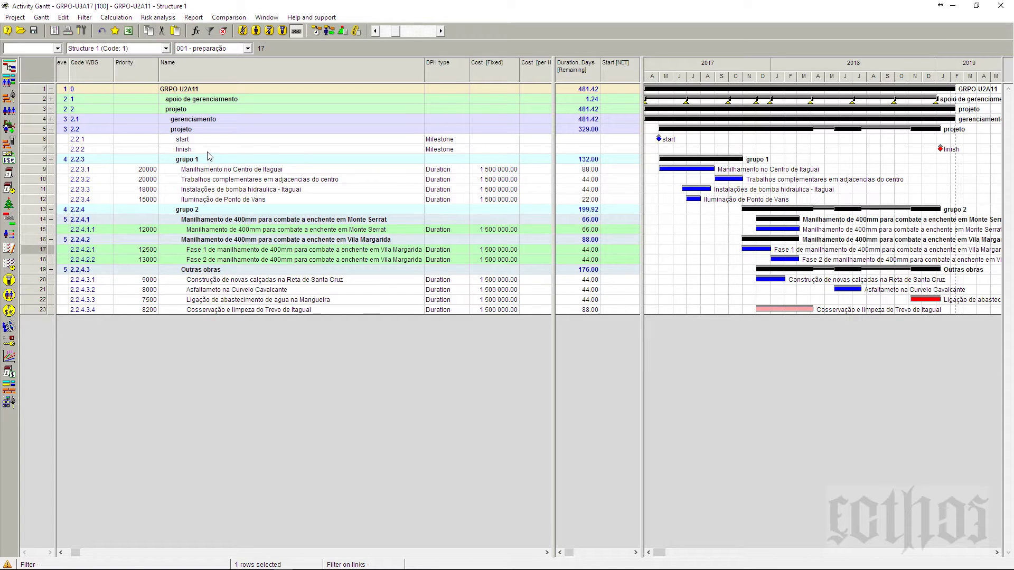
Step: View the schedule in the 005 - apoio a formula and 002 - programa layouts, widening the middle pane through the total cost column
{"action": "left_click", "coordinate": [210, 49]}
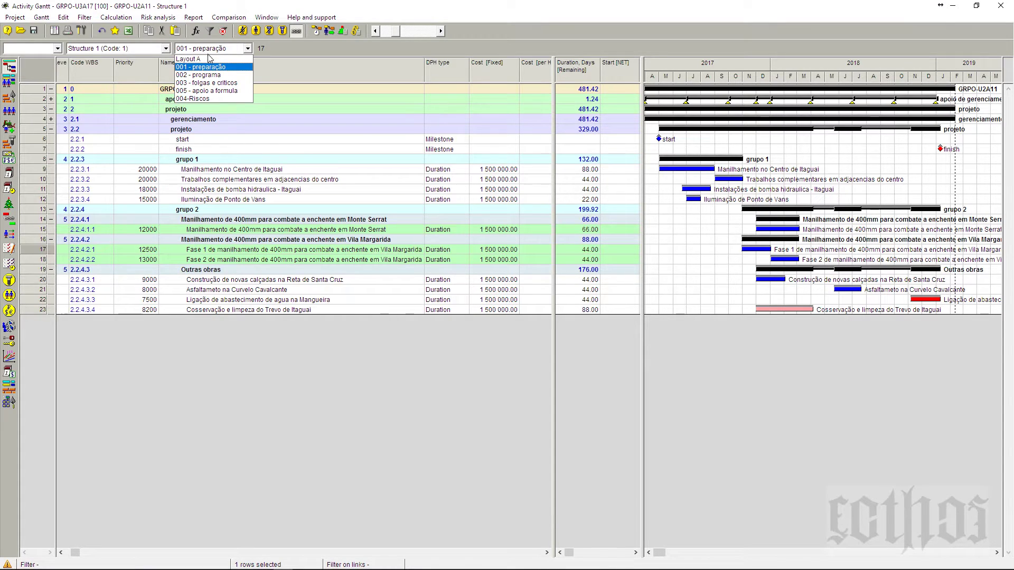
{"action": "left_click", "coordinate": [208, 90]}
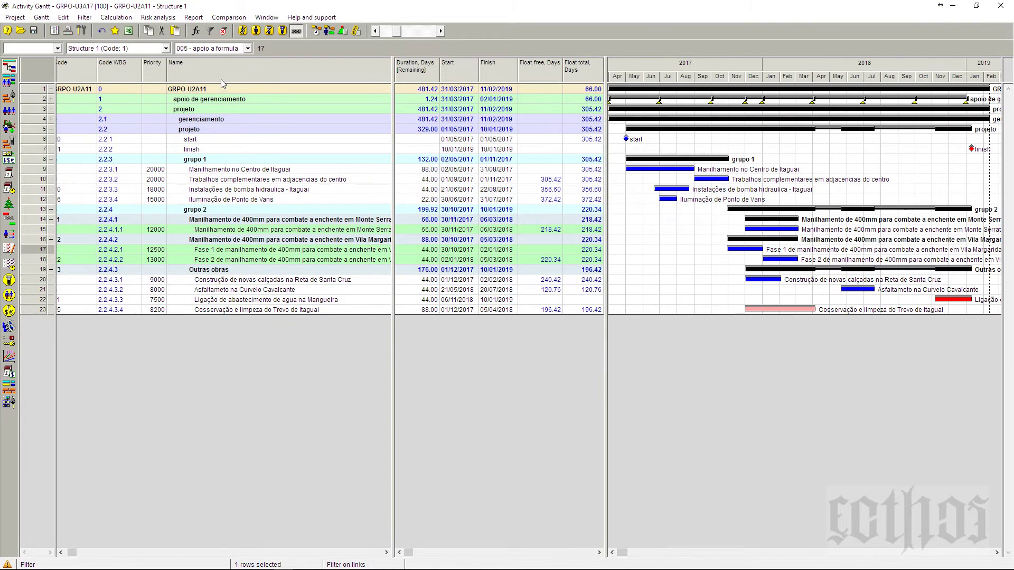
{"action": "left_click", "coordinate": [219, 49]}
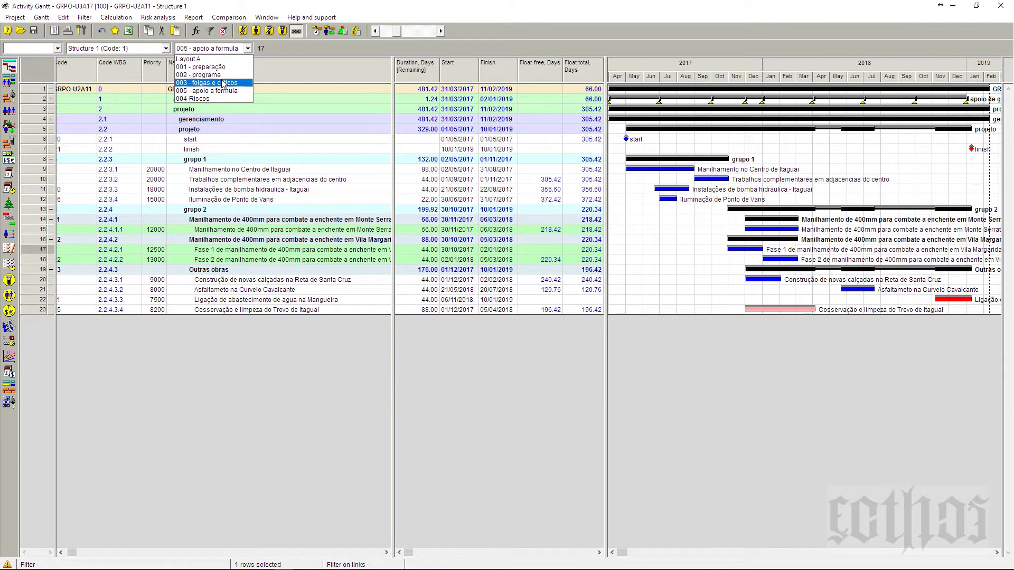
{"action": "left_click", "coordinate": [221, 75]}
{"action": "left_click_drag", "start_coordinate": [495, 296], "coordinate": [801, 281]}
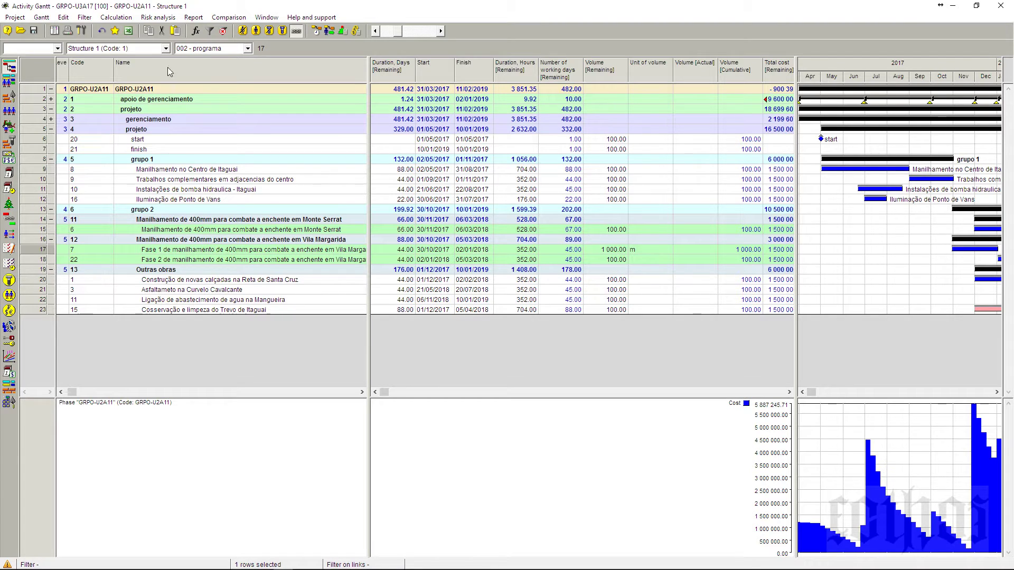
Step: Return to the 004-Riscos layout and adjust the pane dividers around the optimistic, expected and pessimistic duration columns
{"action": "left_click", "coordinate": [190, 50]}
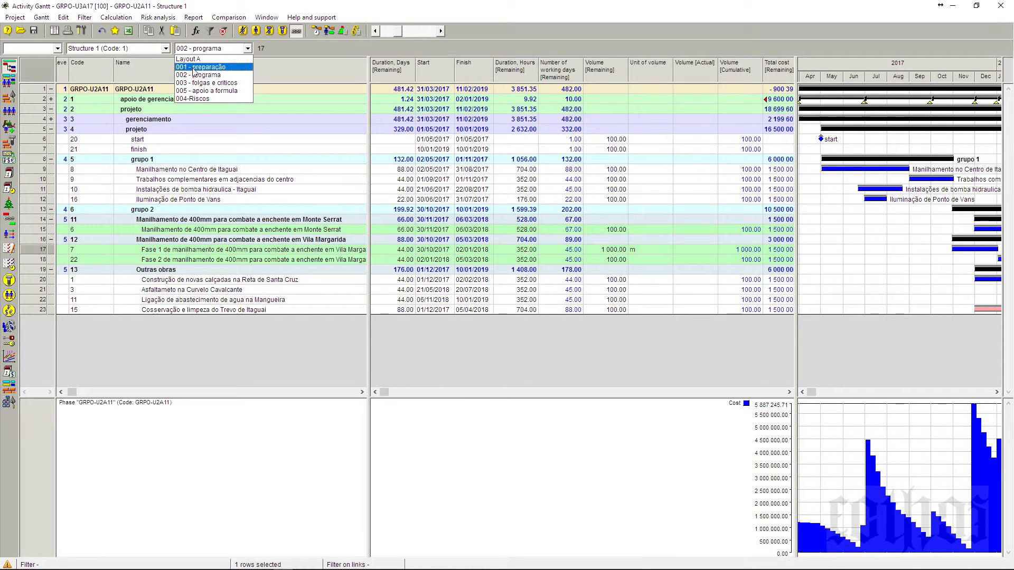
{"action": "left_click", "coordinate": [205, 99]}
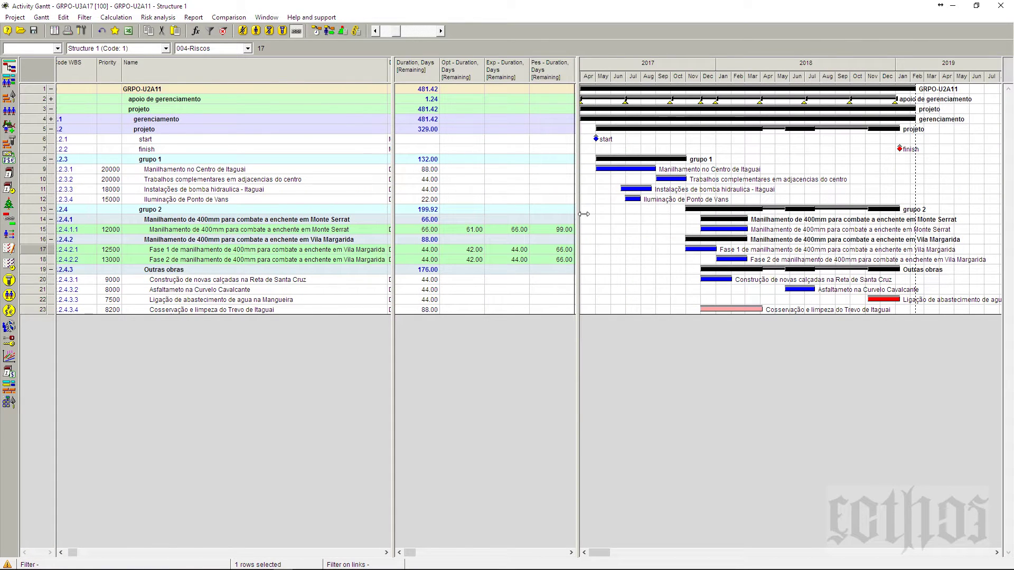
{"action": "left_click_drag", "start_coordinate": [583, 214], "coordinate": [577, 264]}
{"action": "left_click_drag", "start_coordinate": [394, 108], "coordinate": [389, 114]}
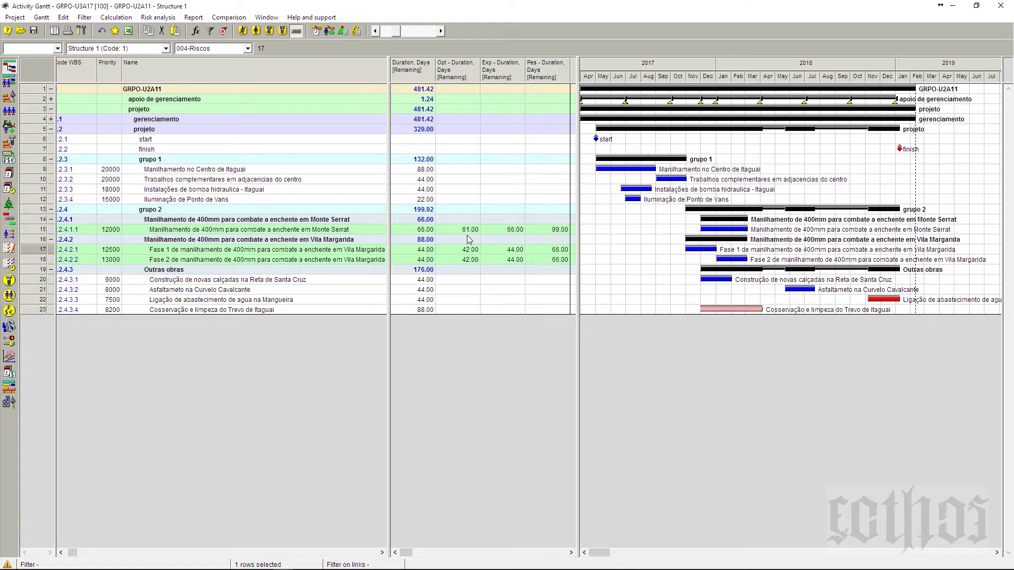
Step: Compare the remaining, expected, pessimistic and optimistic durations of the Monte Serrat and Vila Margarida pipe works
{"action": "left_click", "coordinate": [419, 231]}
{"action": "left_click", "coordinate": [423, 250]}
{"action": "left_click", "coordinate": [424, 259]}
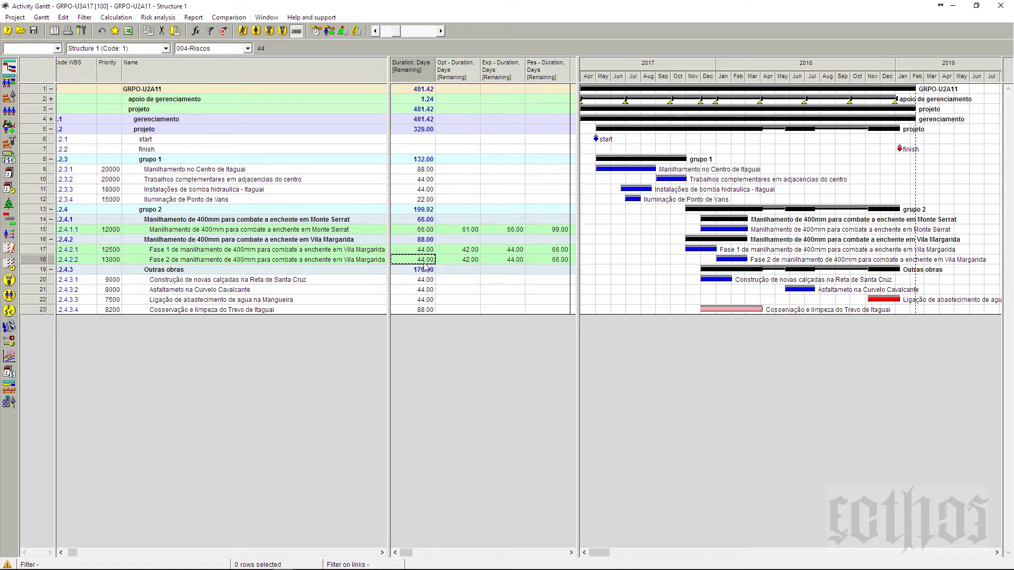
{"action": "left_click", "coordinate": [517, 229]}
{"action": "left_click", "coordinate": [517, 250]}
{"action": "left_click", "coordinate": [520, 259]}
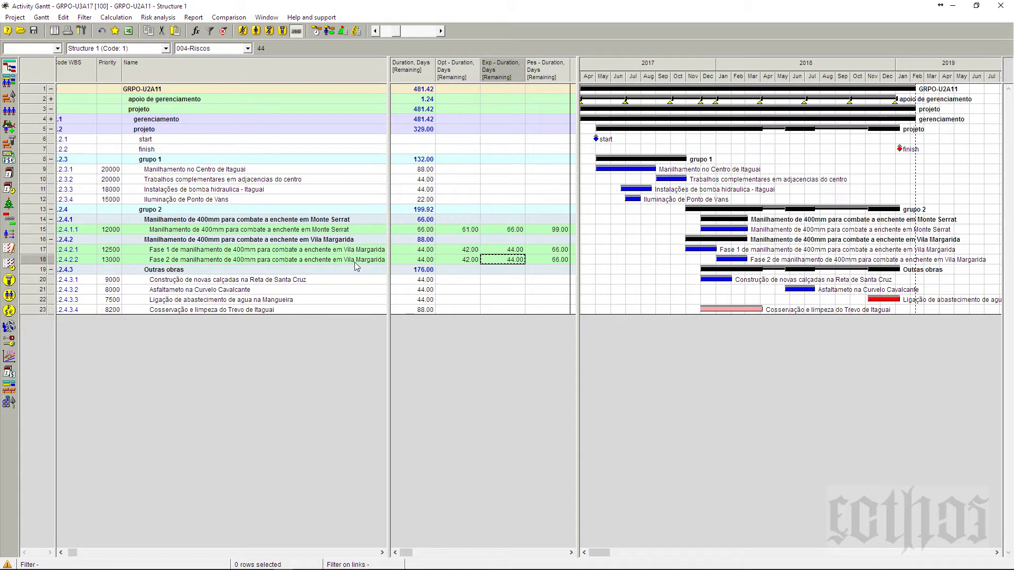
{"action": "left_click", "coordinate": [539, 230]}
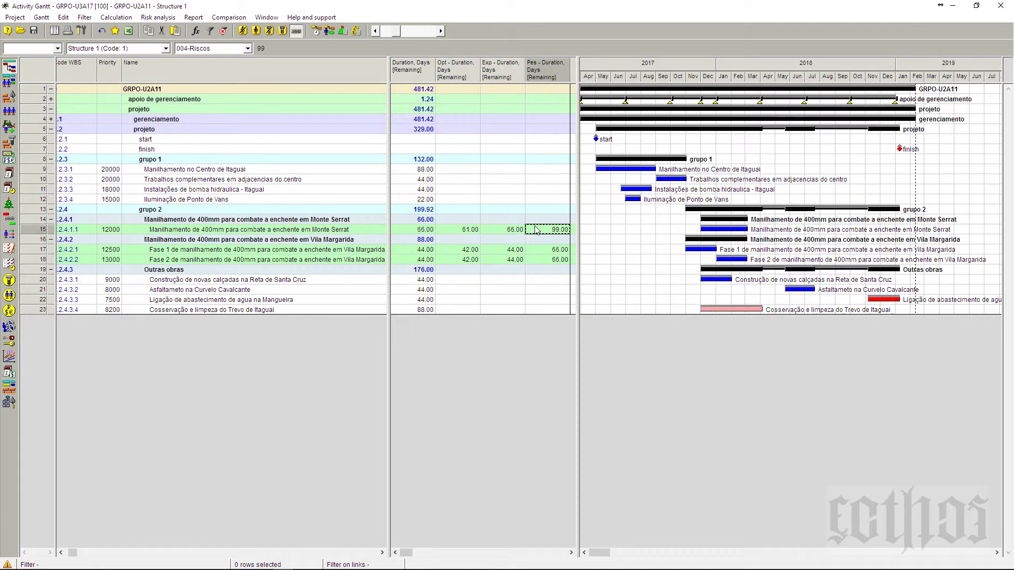
{"action": "left_click", "coordinate": [466, 259]}
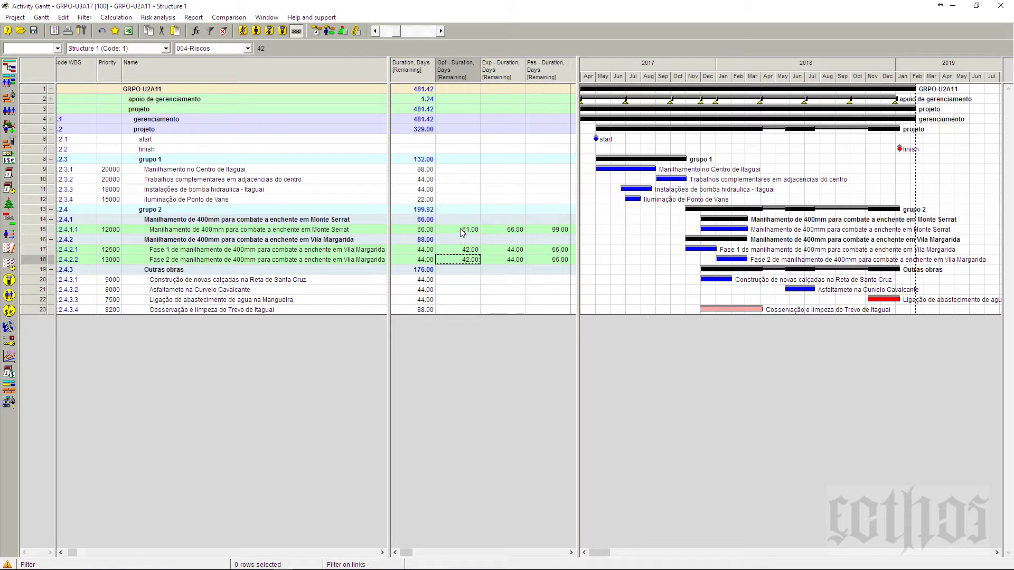
Step: Pick Duration, Days [Remaining] with Monte Carlo [Opt-Exp-Pess] in the field selection, and close it without showing the field
{"action": "right_click", "coordinate": [443, 74]}
{"action": "left_click", "coordinate": [457, 79]}
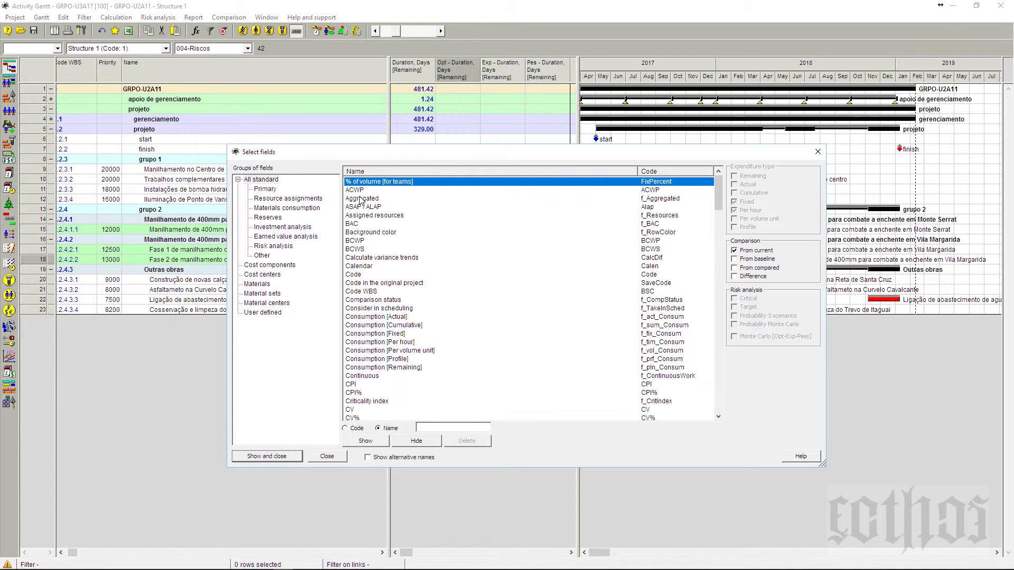
{"action": "left_click", "coordinate": [265, 181]}
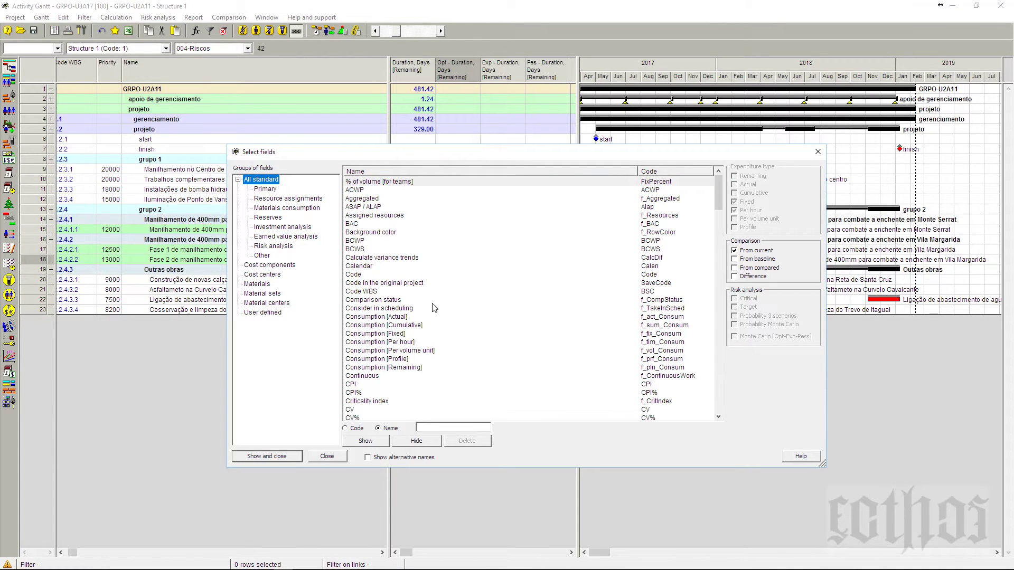
{"action": "scroll", "coordinate": [401, 328], "scroll_direction": "down", "scroll_amount": 6}
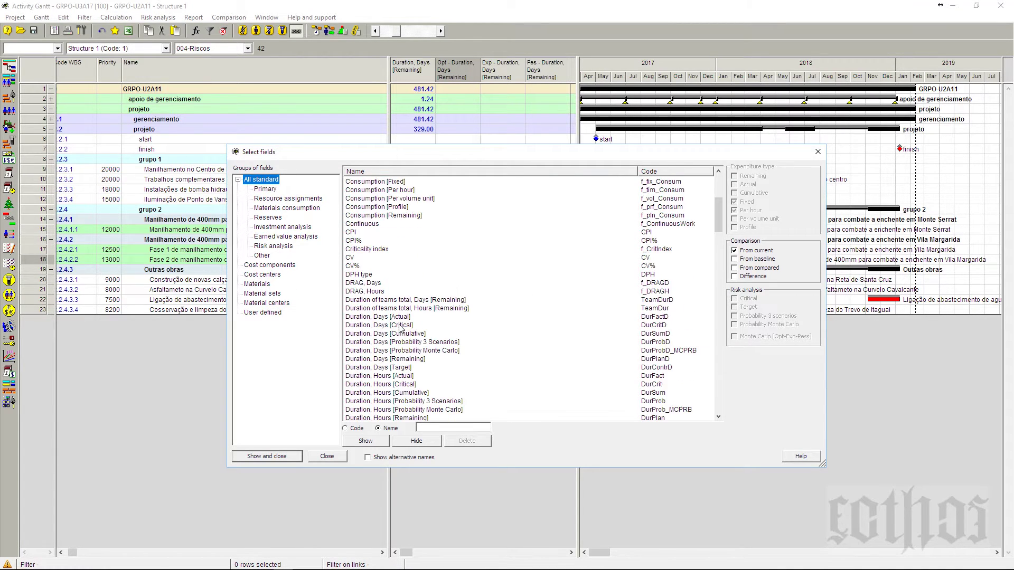
{"action": "left_click", "coordinate": [403, 359]}
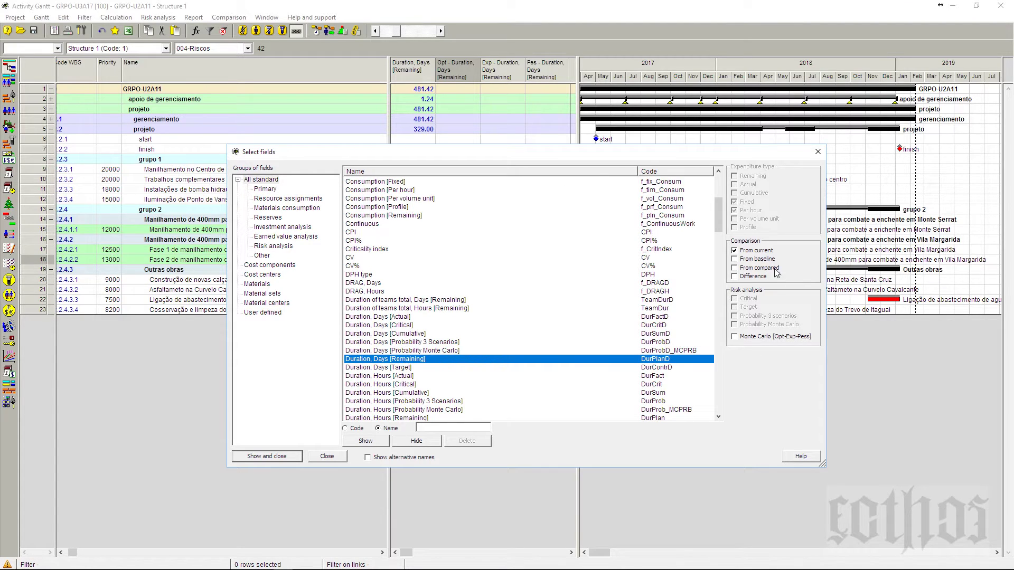
{"action": "left_click", "coordinate": [766, 338]}
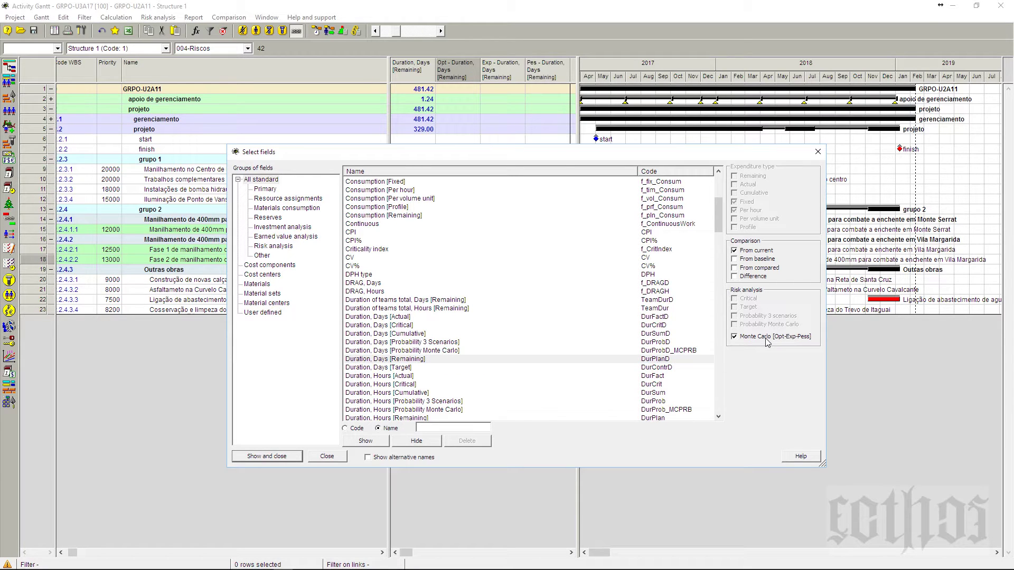
{"action": "left_click", "coordinate": [327, 457]}
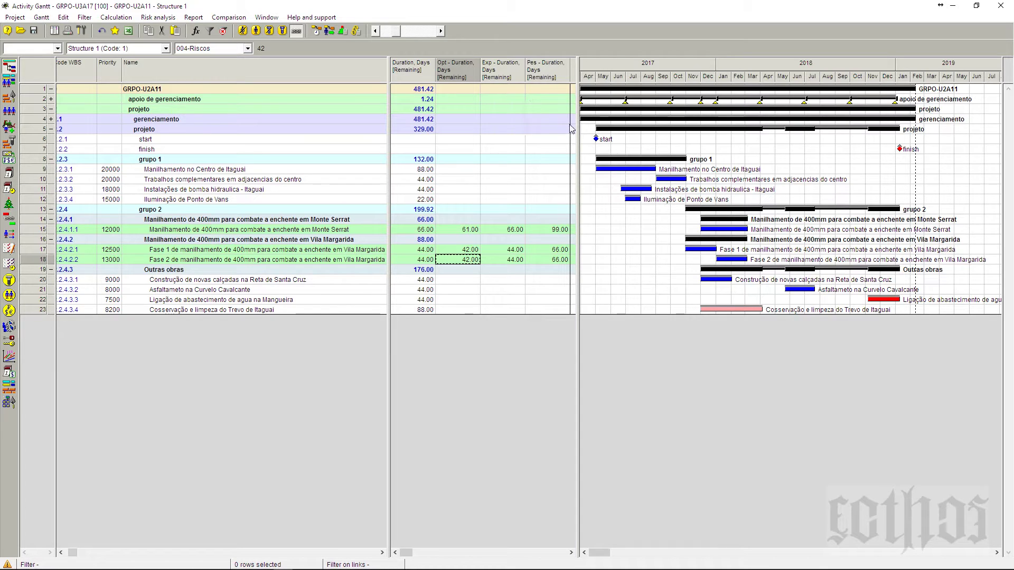
Step: Fit the divider beside the pessimistic duration column and check optimistic and pessimistic durations of the Monte Serrat and Vila Margarida works
{"action": "left_click_drag", "start_coordinate": [584, 131], "coordinate": [578, 136]}
{"action": "left_click_drag", "start_coordinate": [579, 137], "coordinate": [581, 136]}
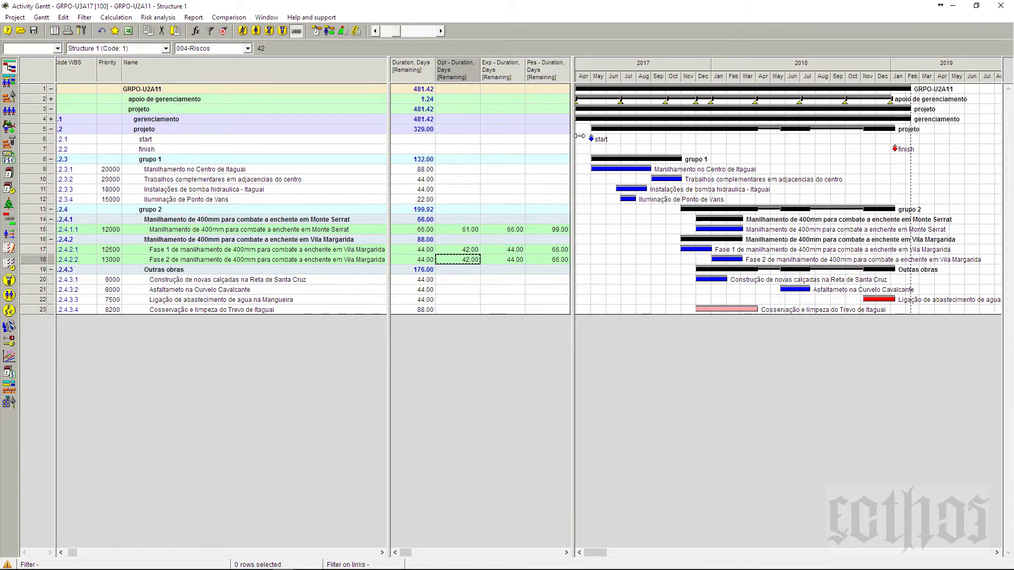
{"action": "left_click", "coordinate": [461, 230]}
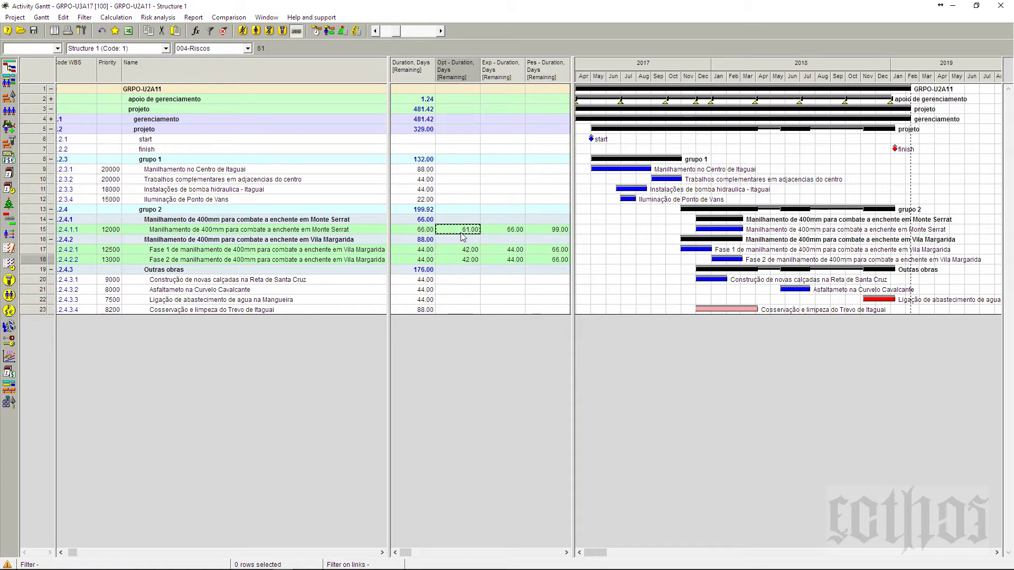
{"action": "left_click", "coordinate": [533, 229]}
{"action": "left_click", "coordinate": [550, 261]}
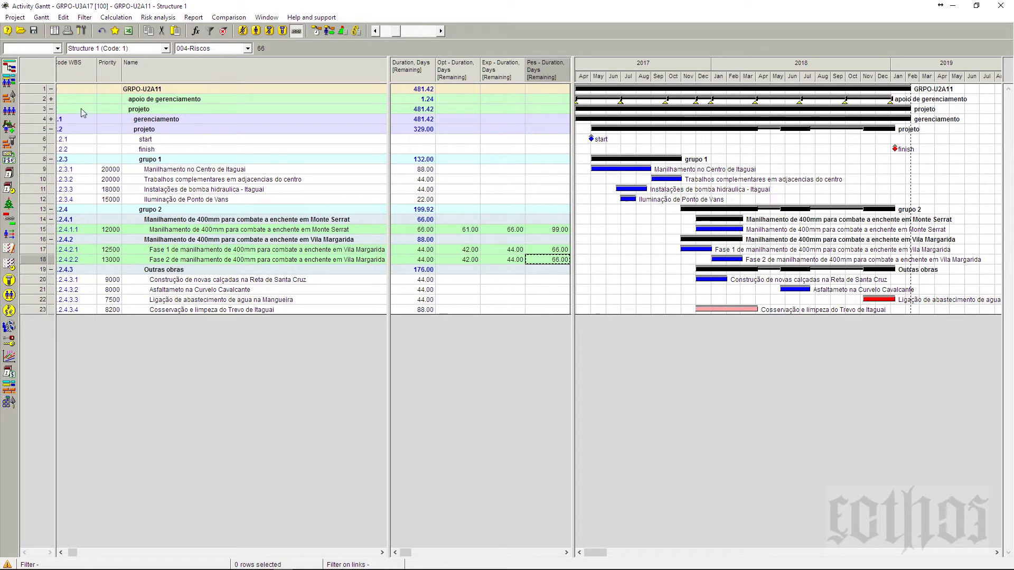
Step: Collapse the level 2.2 projeto phase to check its remaining duration, and expand it again
{"action": "left_click", "coordinate": [51, 129]}
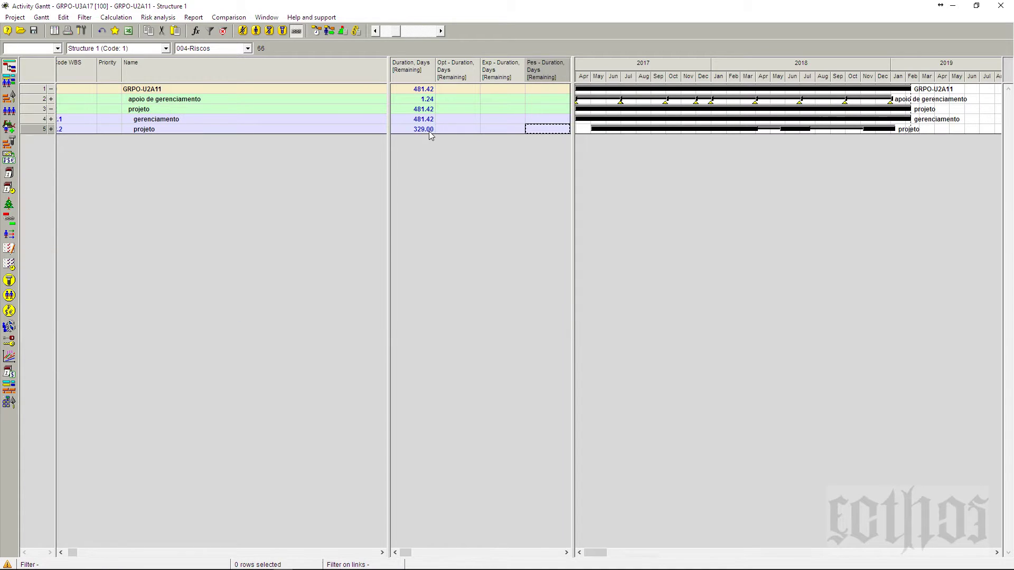
{"action": "left_click", "coordinate": [418, 132]}
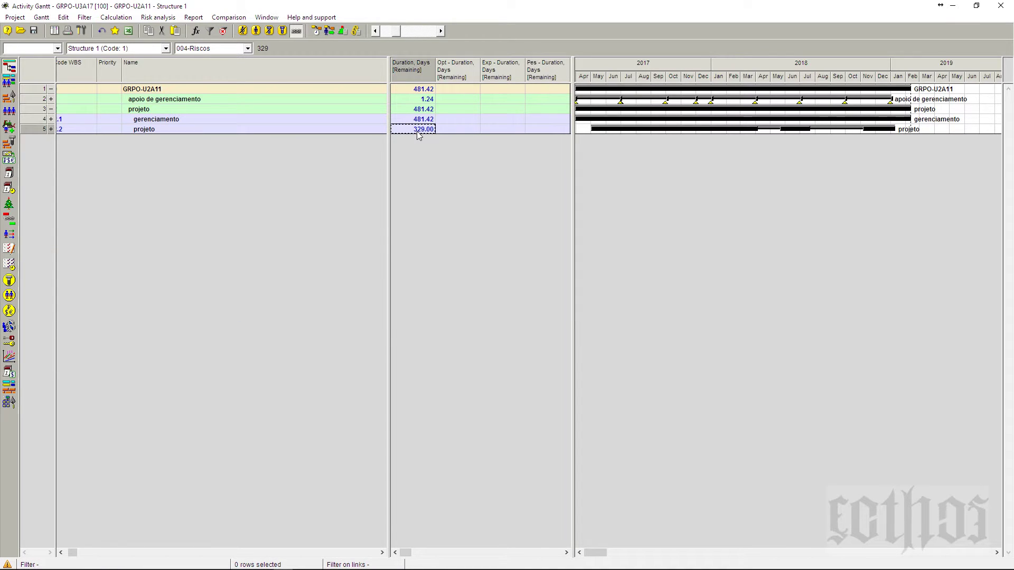
{"action": "left_click", "coordinate": [51, 129]}
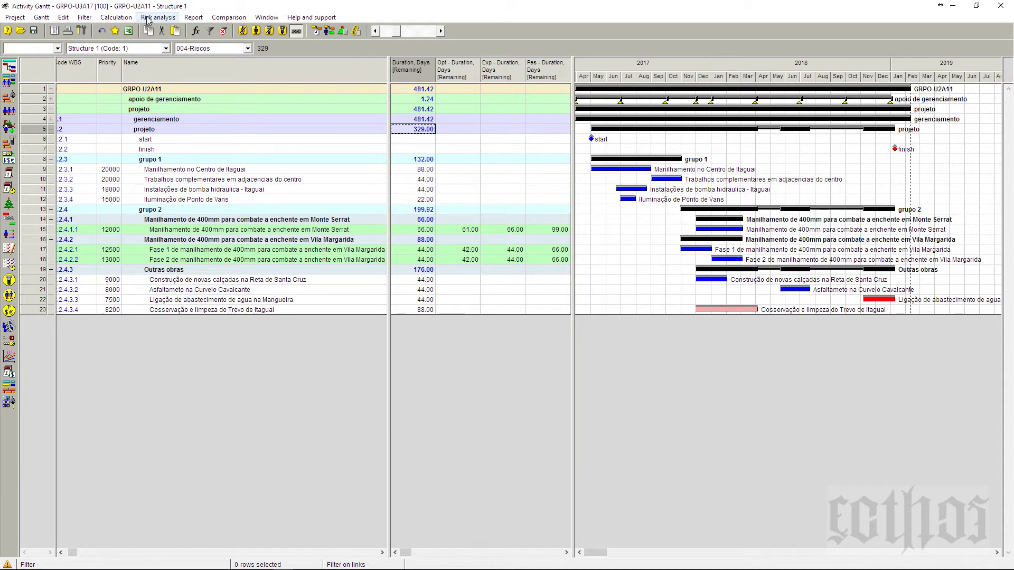
Step: Open the Monte Carlo risk analysis settings and compare the scheduling method and basic values options with the schedule's priorities and durations
{"action": "left_click", "coordinate": [158, 17]}
{"action": "mouse_move", "coordinate": [165, 42]}
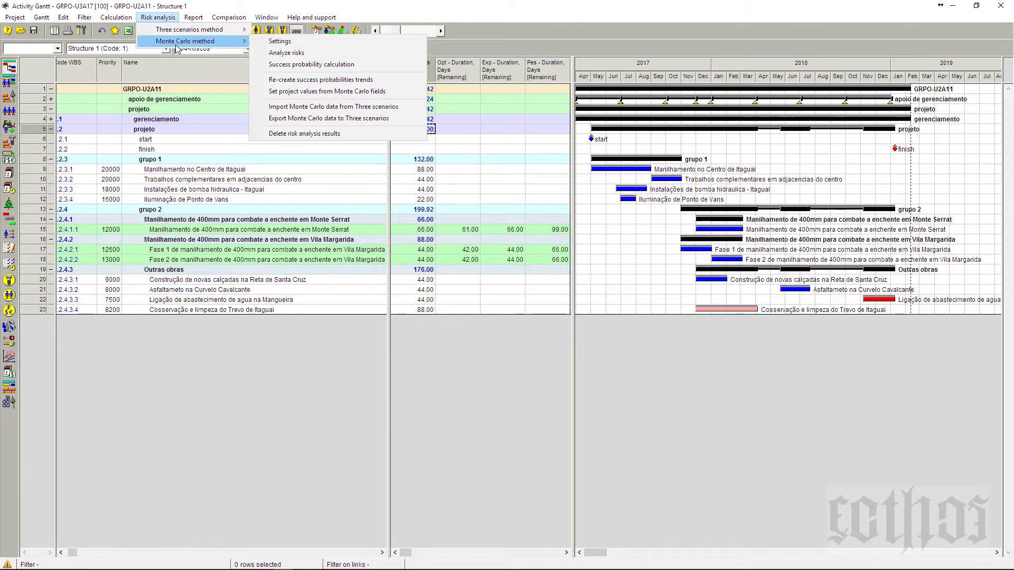
{"action": "left_click", "coordinate": [286, 54]}
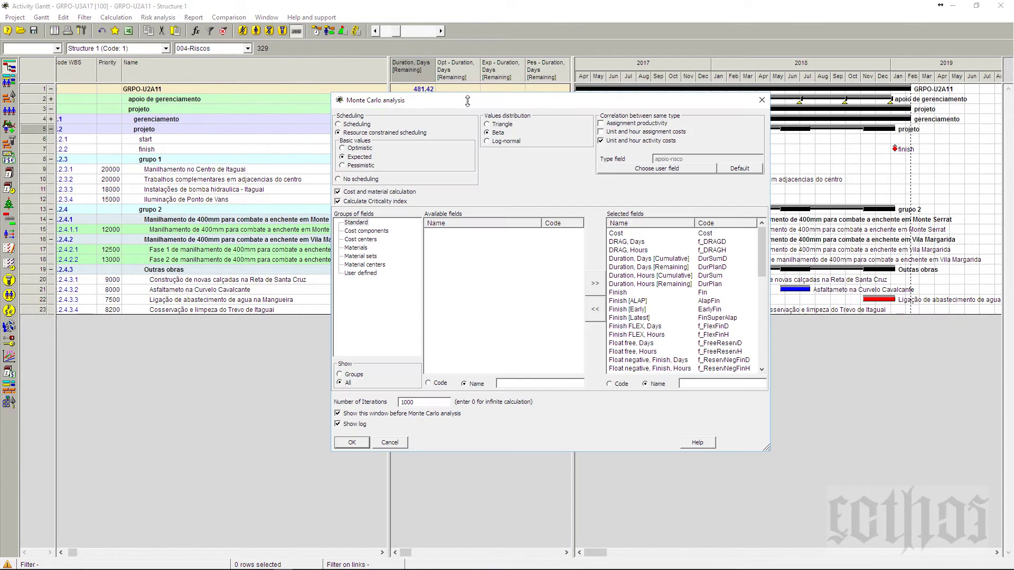
{"action": "left_click_drag", "start_coordinate": [472, 103], "coordinate": [685, 144]}
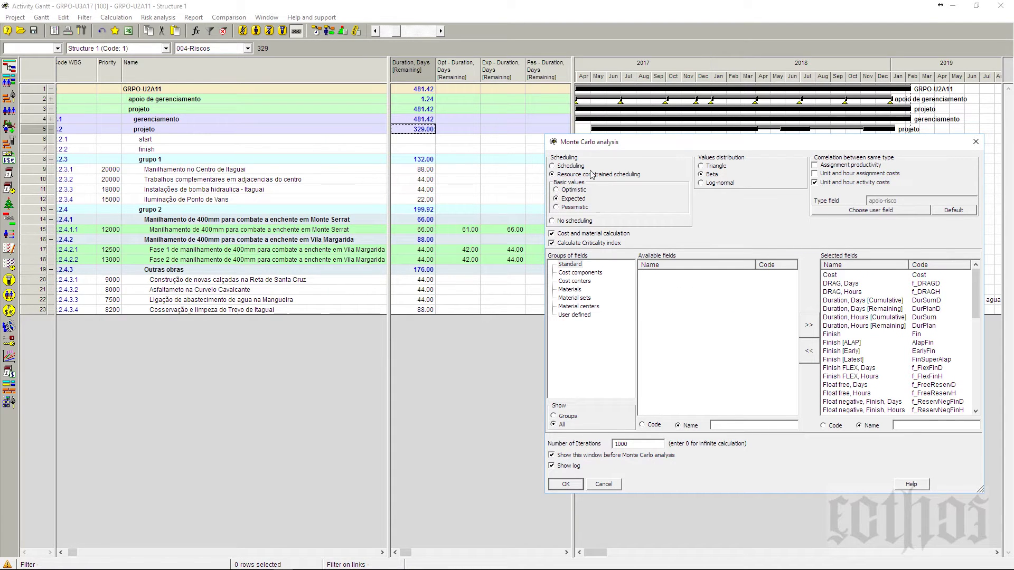
{"action": "left_click_drag", "start_coordinate": [633, 141], "coordinate": [153, 184]}
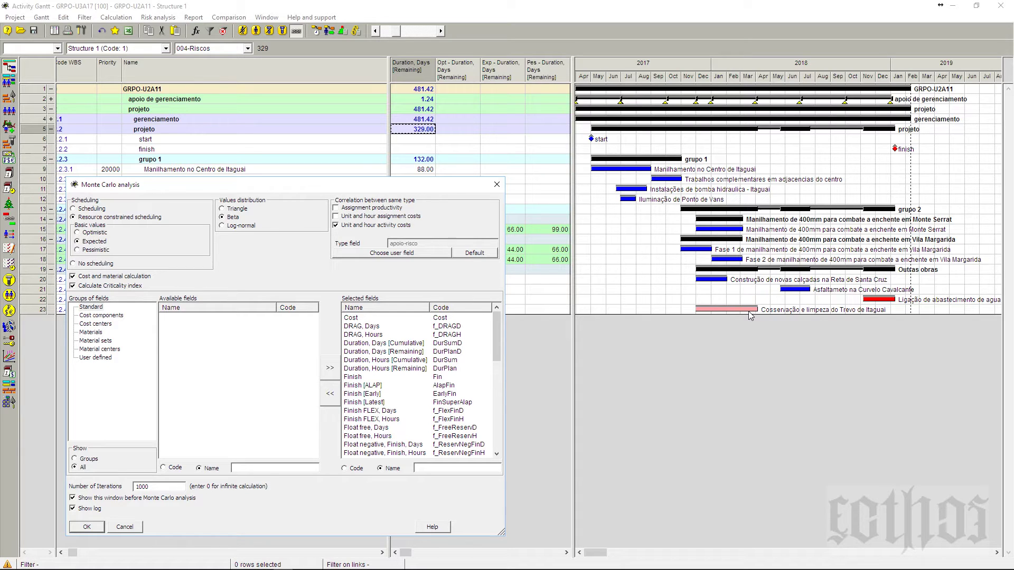
{"action": "left_click_drag", "start_coordinate": [397, 245], "coordinate": [463, 357]}
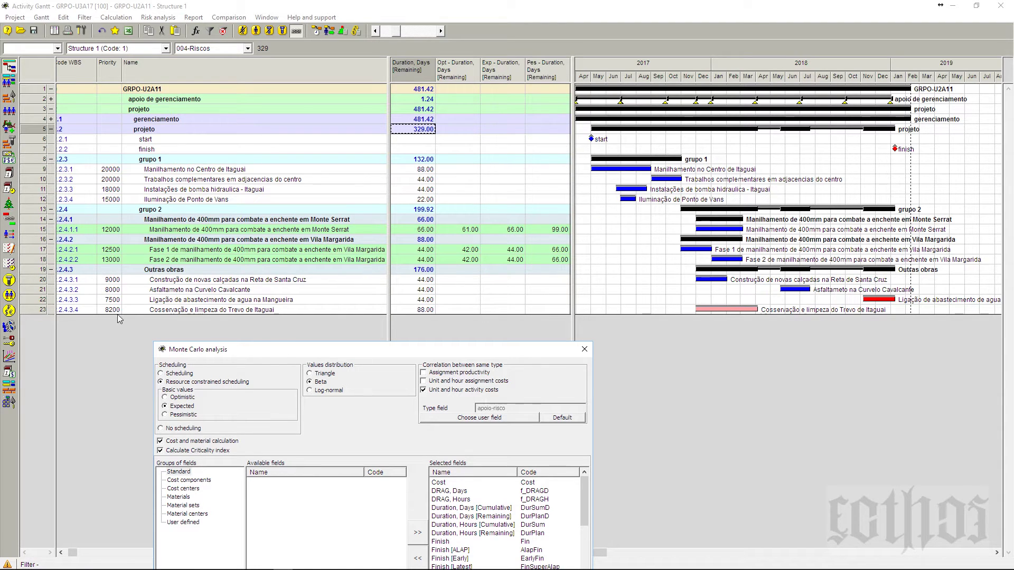
{"action": "left_click_drag", "start_coordinate": [287, 350], "coordinate": [331, 350]}
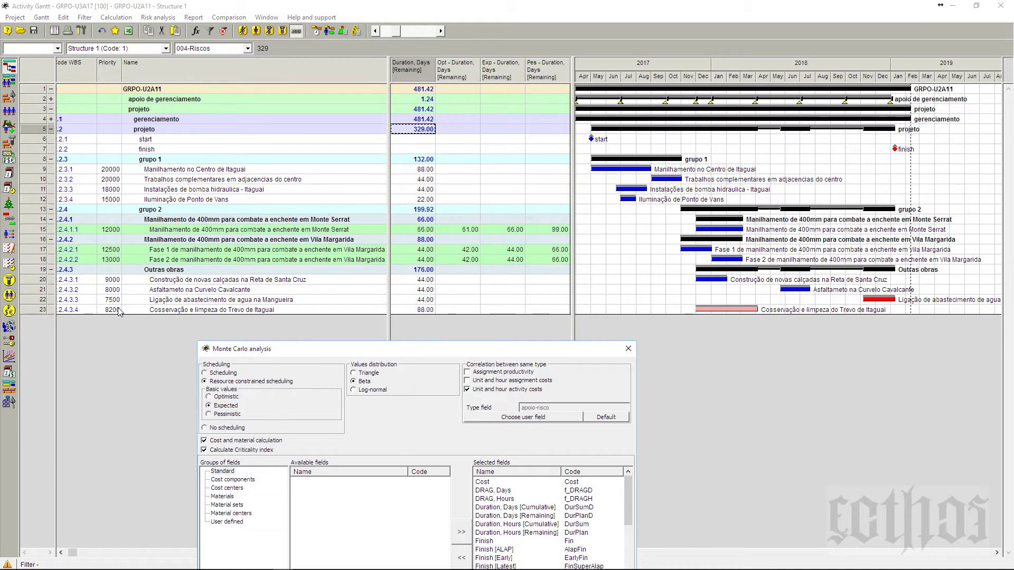
{"action": "left_click_drag", "start_coordinate": [385, 350], "coordinate": [259, 106]}
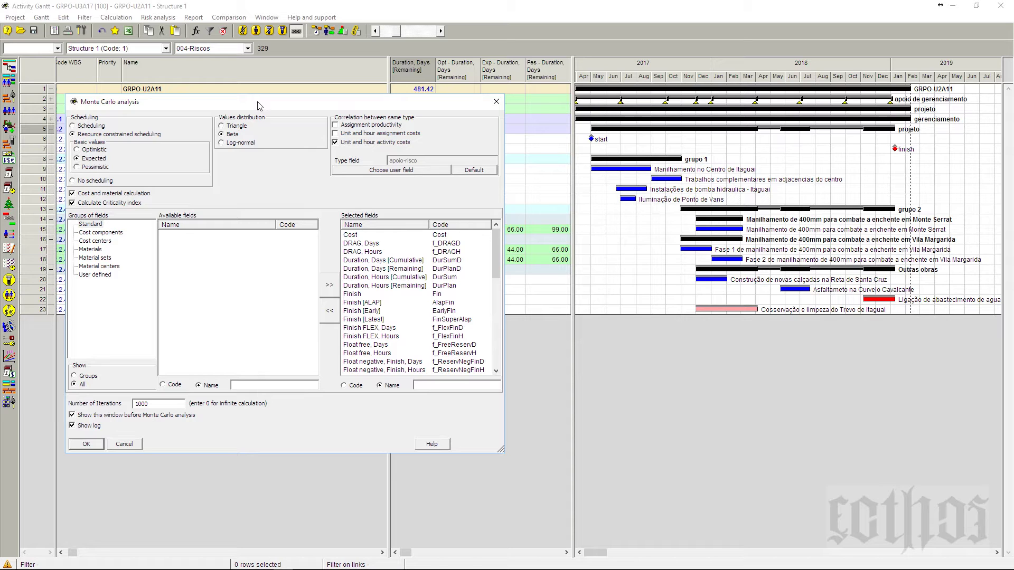
{"action": "left_click_drag", "start_coordinate": [257, 107], "coordinate": [280, 109]}
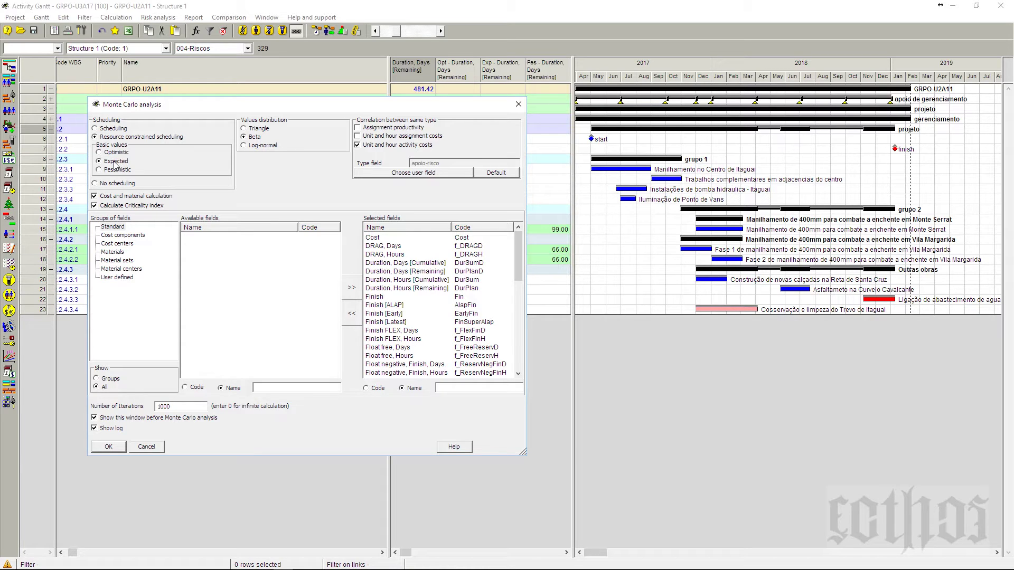
{"action": "left_click_drag", "start_coordinate": [150, 108], "coordinate": [616, 113]}
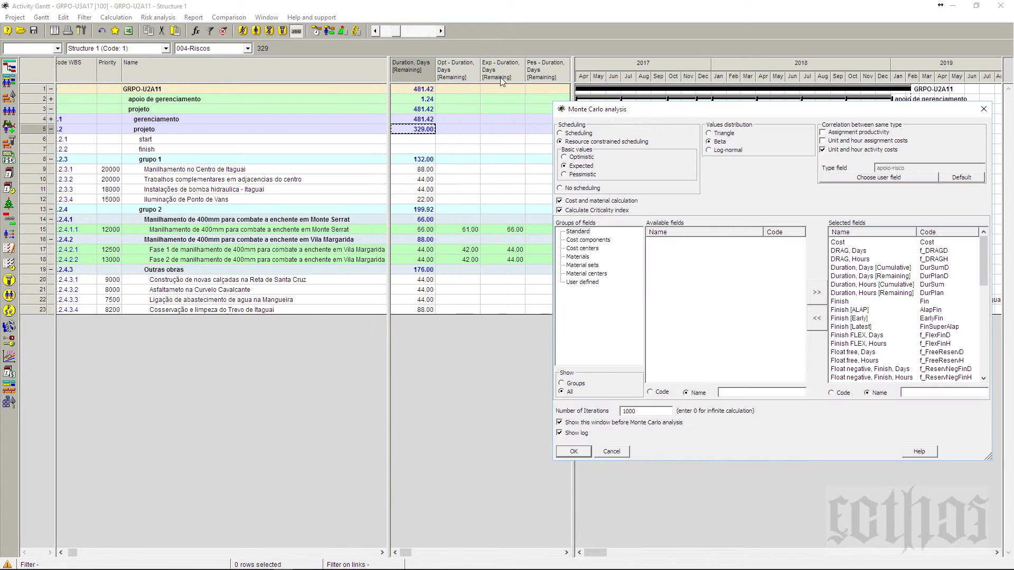
Step: Examine the values distribution, selected fields and available cost components in the Monte Carlo settings, and close them without running the analysis
{"action": "left_click_drag", "start_coordinate": [724, 113], "coordinate": [501, 157]}
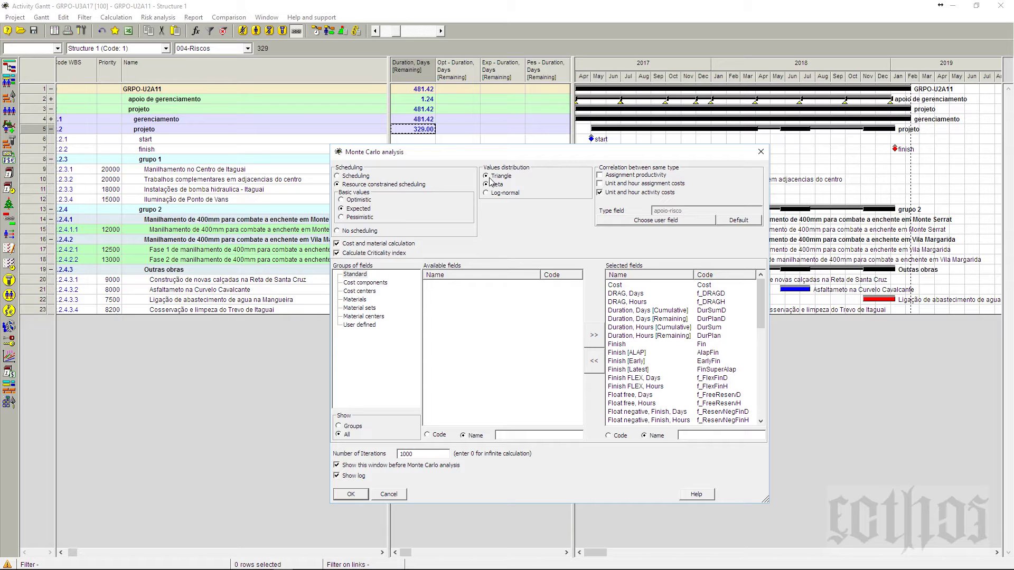
{"action": "left_click", "coordinate": [489, 184]}
{"action": "left_click_drag", "start_coordinate": [761, 304], "coordinate": [762, 390]}
{"action": "left_click", "coordinate": [371, 284]}
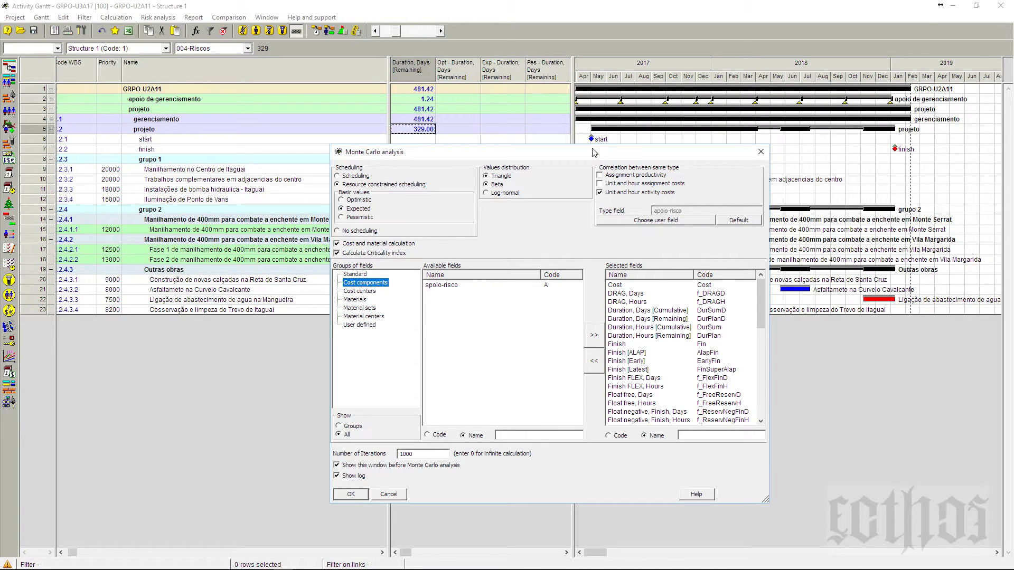
{"action": "left_click_drag", "start_coordinate": [592, 161], "coordinate": [553, 317]}
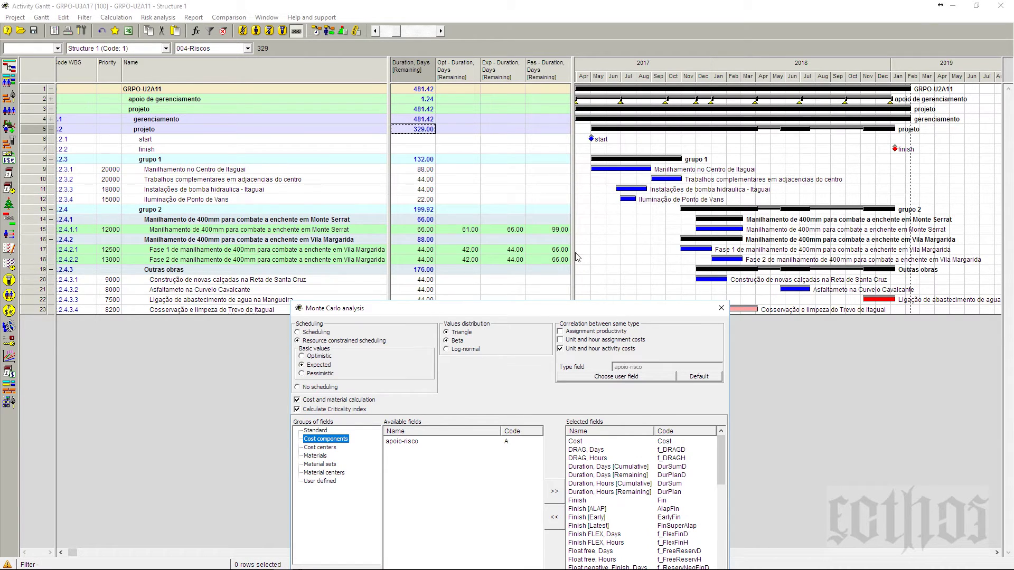
{"action": "left_click_drag", "start_coordinate": [561, 310], "coordinate": [451, 242]}
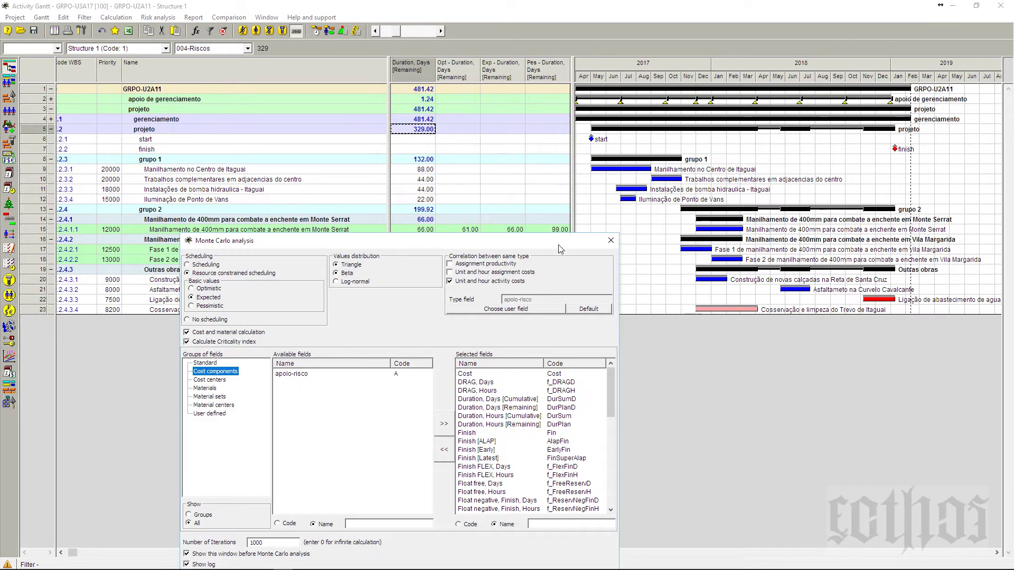
{"action": "left_click", "coordinate": [610, 241]}
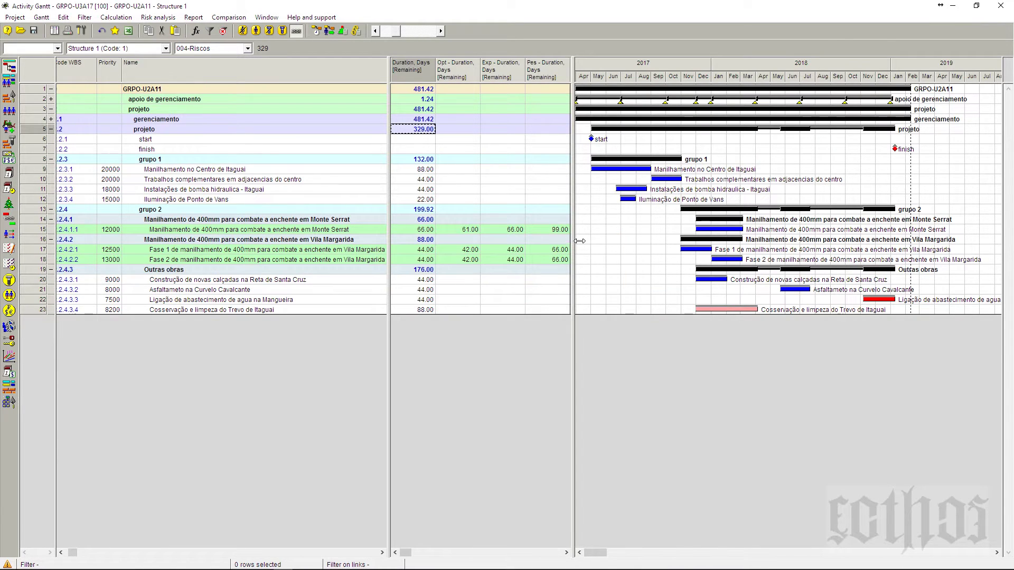
Step: Show the user defined field apoio-risco as a column after the pessimistic duration and fit the table divider beside it
{"action": "left_click_drag", "start_coordinate": [572, 243], "coordinate": [652, 241]}
{"action": "right_click", "coordinate": [599, 68]}
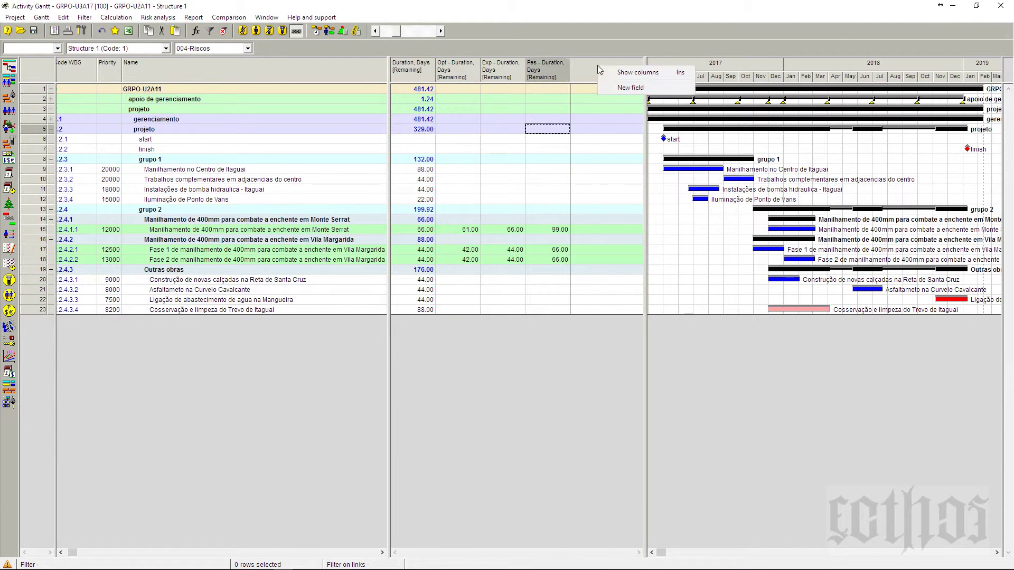
{"action": "left_click", "coordinate": [612, 75]}
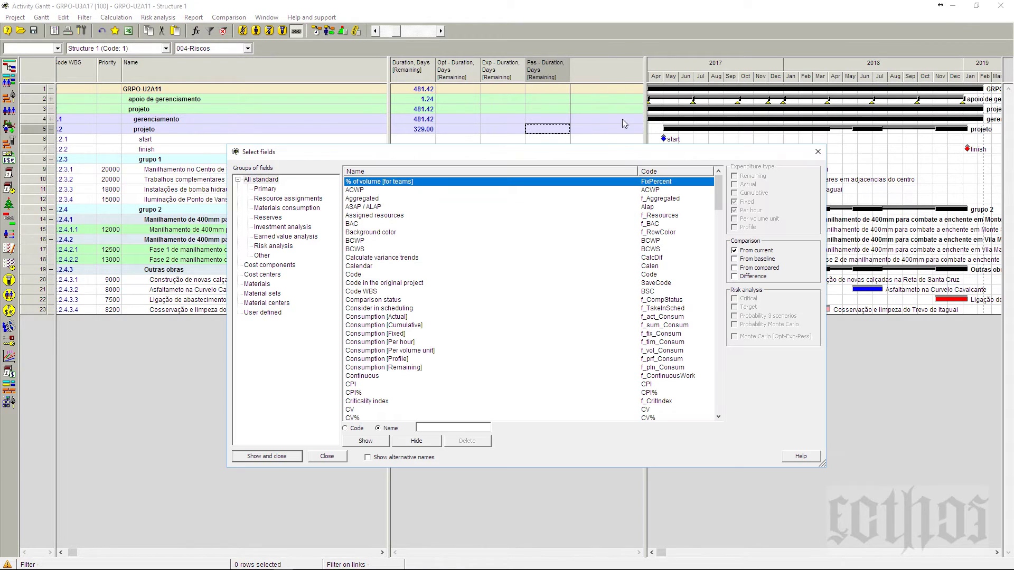
{"action": "left_click", "coordinate": [263, 312]}
{"action": "left_click", "coordinate": [376, 182]}
{"action": "left_click", "coordinate": [276, 457]}
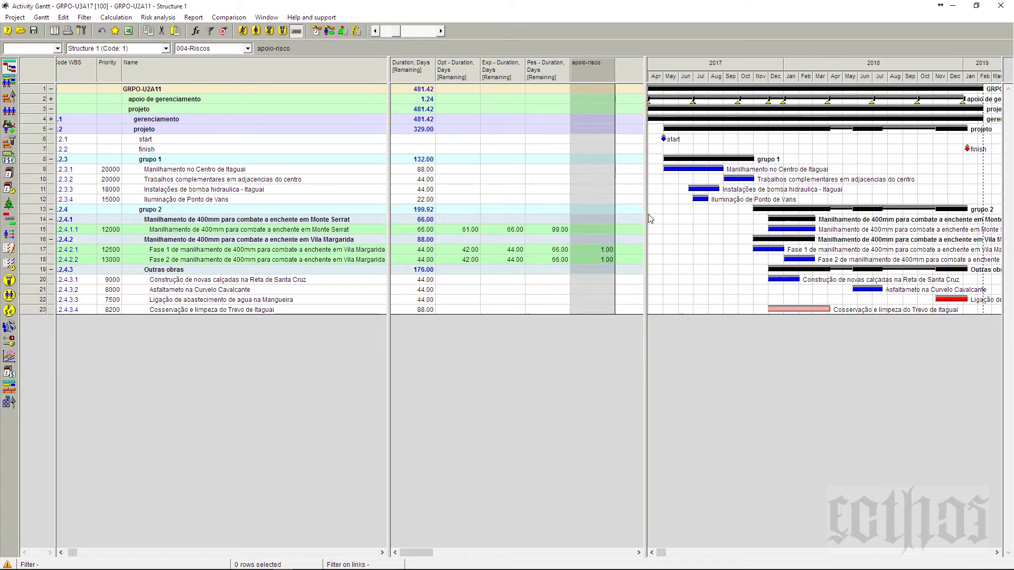
{"action": "left_click_drag", "start_coordinate": [653, 218], "coordinate": [621, 240]}
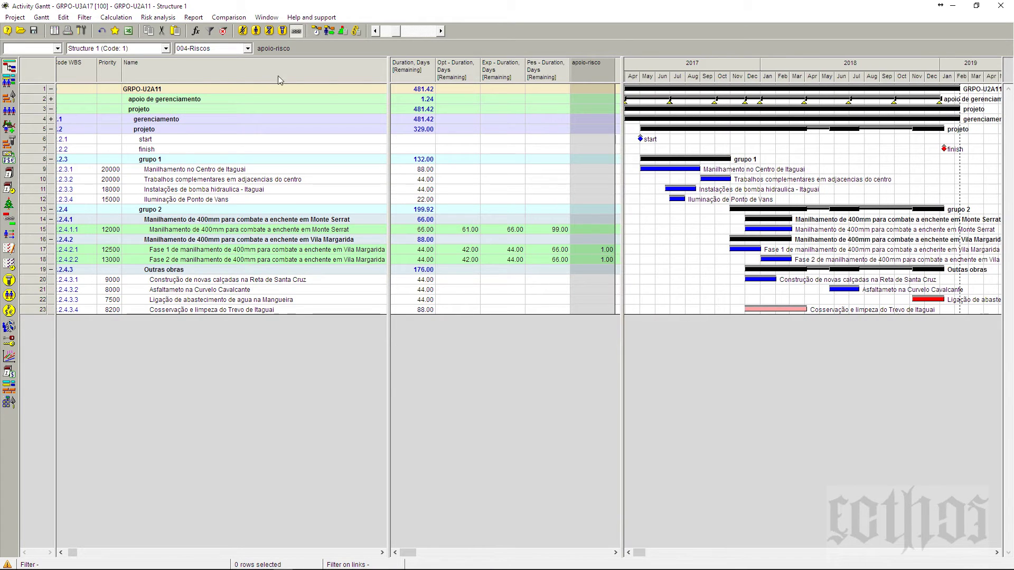
Step: Save the Gantt layout in the project as the current one
{"action": "left_click", "coordinate": [41, 18]}
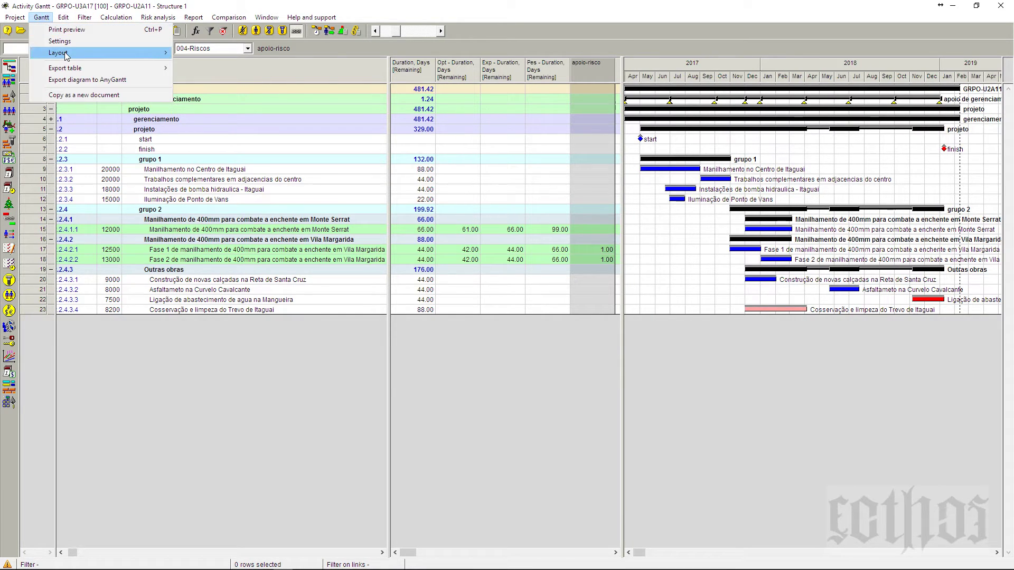
{"action": "mouse_move", "coordinate": [67, 55]}
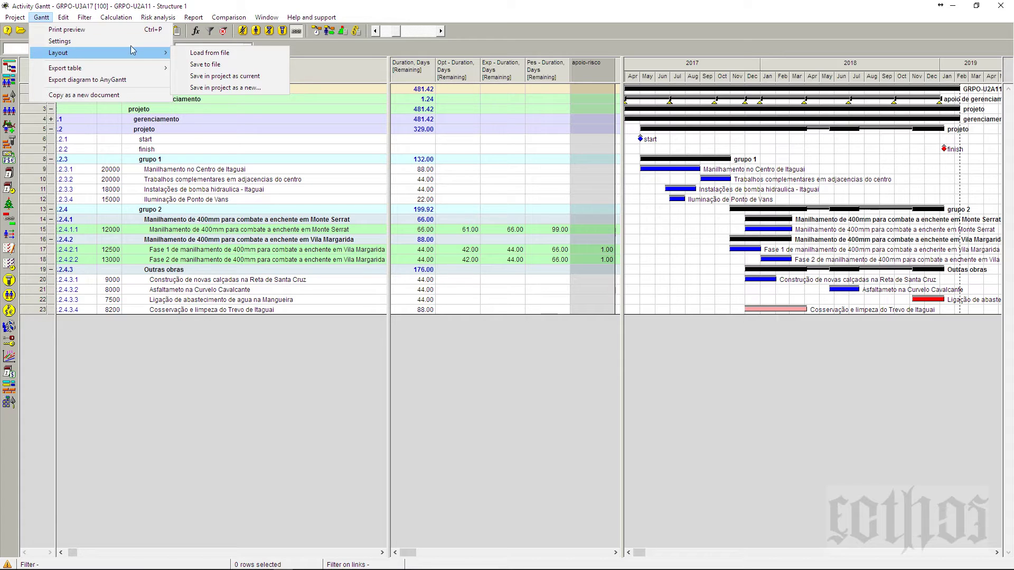
{"action": "left_click", "coordinate": [220, 76]}
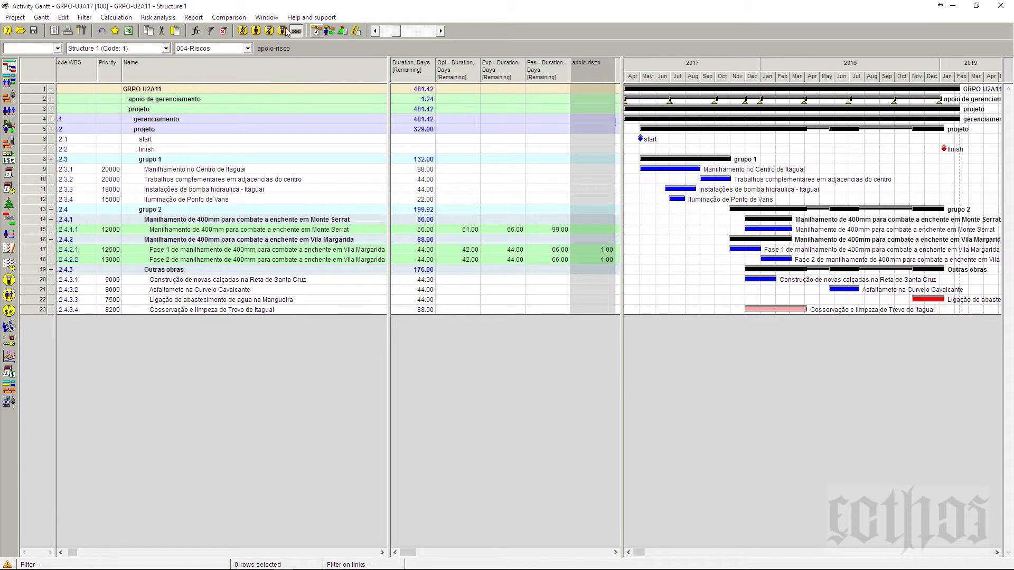
Step: Check the resource constrained scheduling options and close them without recalculating
{"action": "left_click", "coordinate": [116, 17]}
{"action": "left_click", "coordinate": [147, 56]}
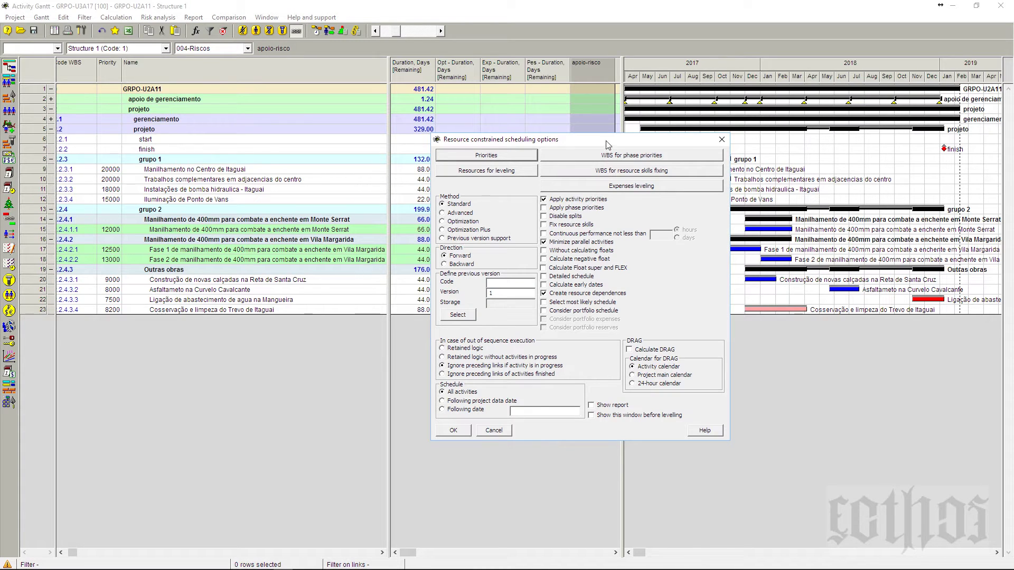
{"action": "left_click", "coordinate": [721, 140]}
Step: Open the Monte Carlo risk analysis again and compare its same-type correlation settings with the apoio-risco values of the pipe works
{"action": "left_click", "coordinate": [158, 17]}
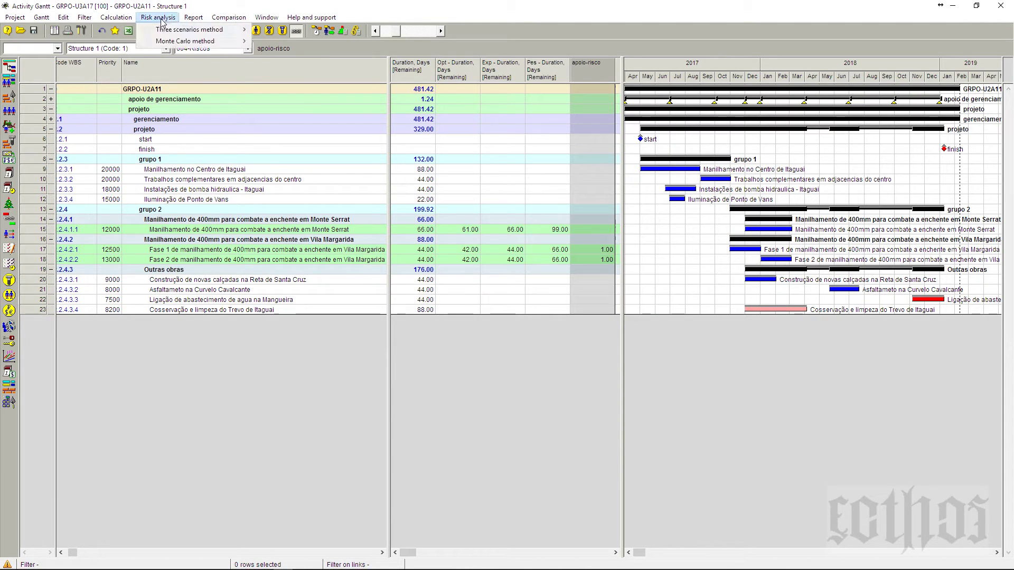
{"action": "mouse_move", "coordinate": [168, 41]}
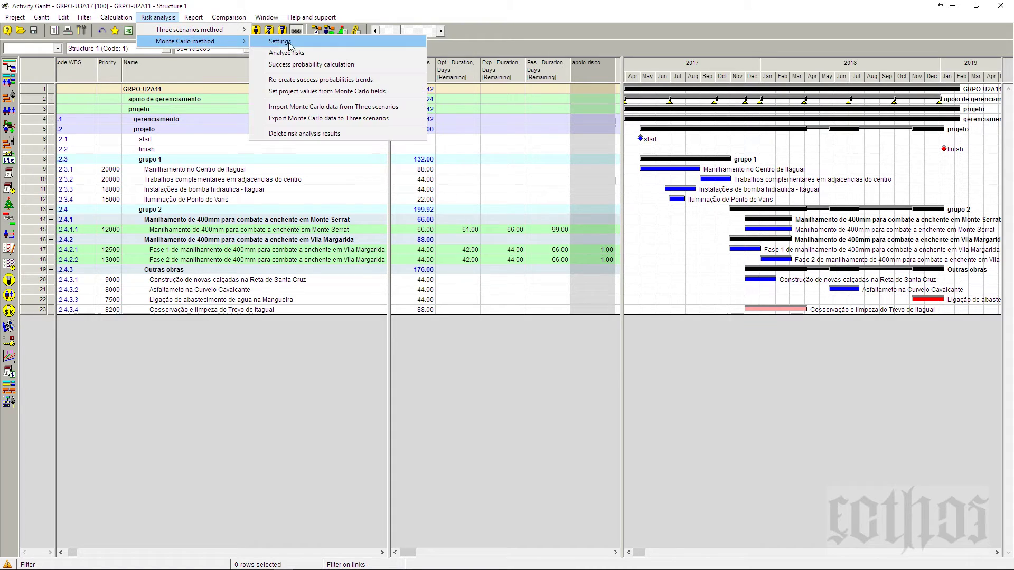
{"action": "left_click", "coordinate": [293, 51]}
{"action": "left_click_drag", "start_coordinate": [534, 244], "coordinate": [591, 126]}
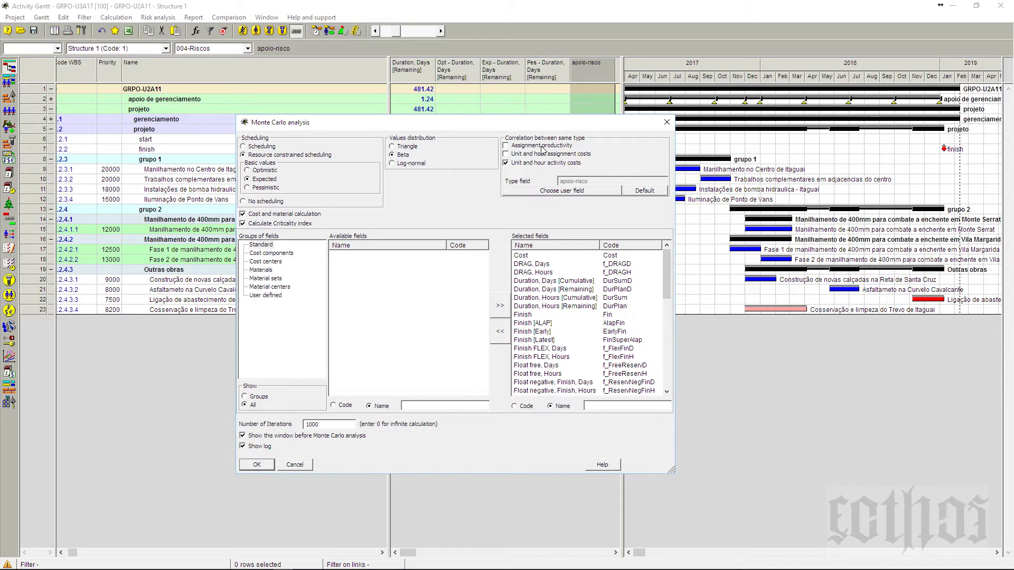
{"action": "left_click_drag", "start_coordinate": [543, 125], "coordinate": [853, 339]}
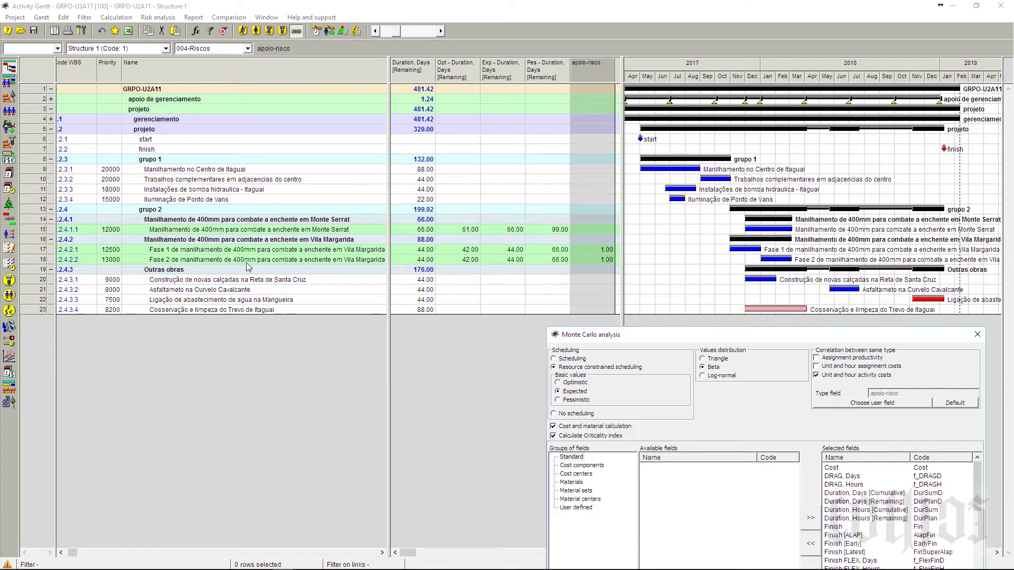
{"action": "left_click_drag", "start_coordinate": [704, 335], "coordinate": [732, 253]}
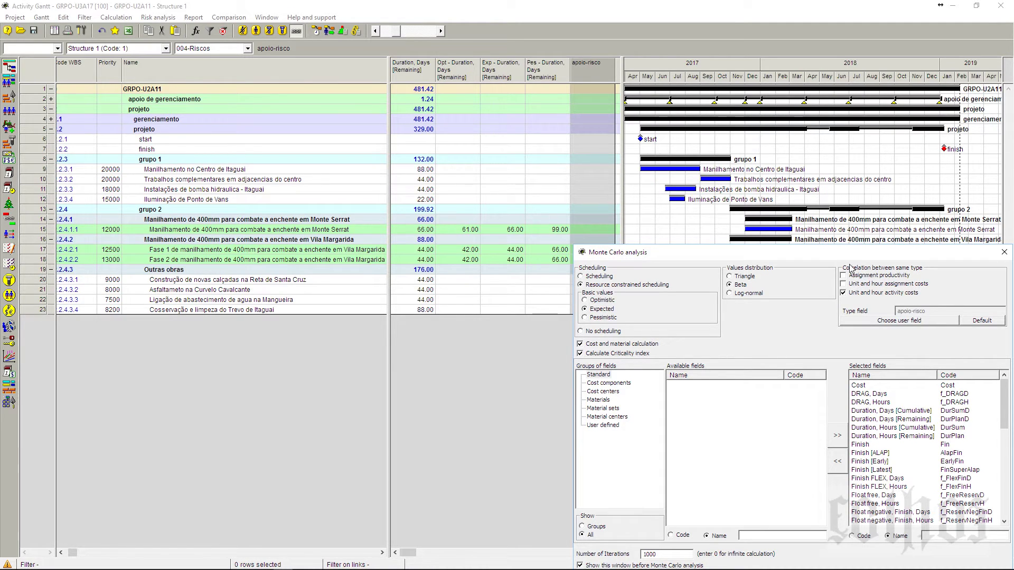
{"action": "left_click_drag", "start_coordinate": [849, 261], "coordinate": [884, 255]}
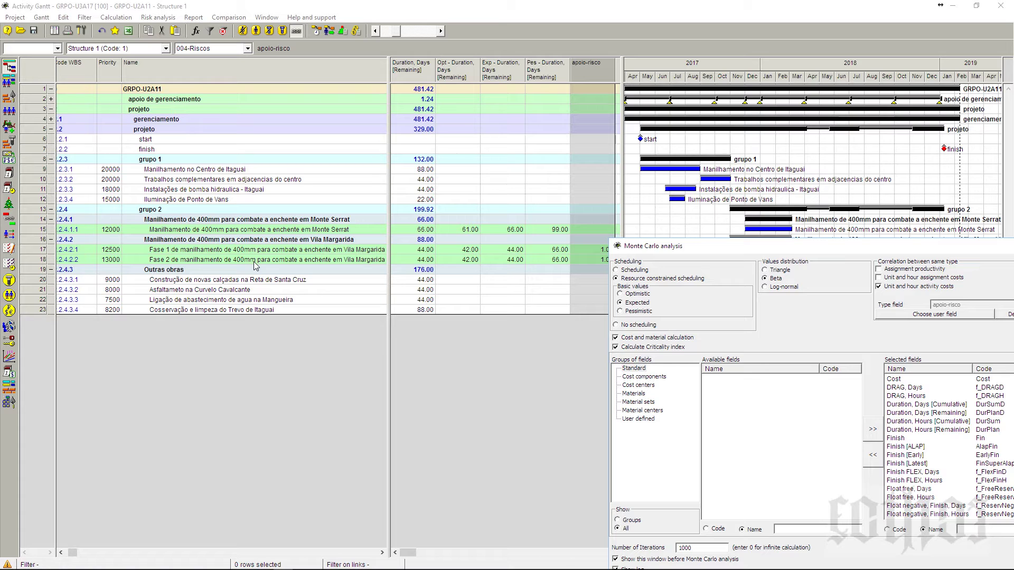
{"action": "left_click_drag", "start_coordinate": [665, 246], "coordinate": [542, 312]}
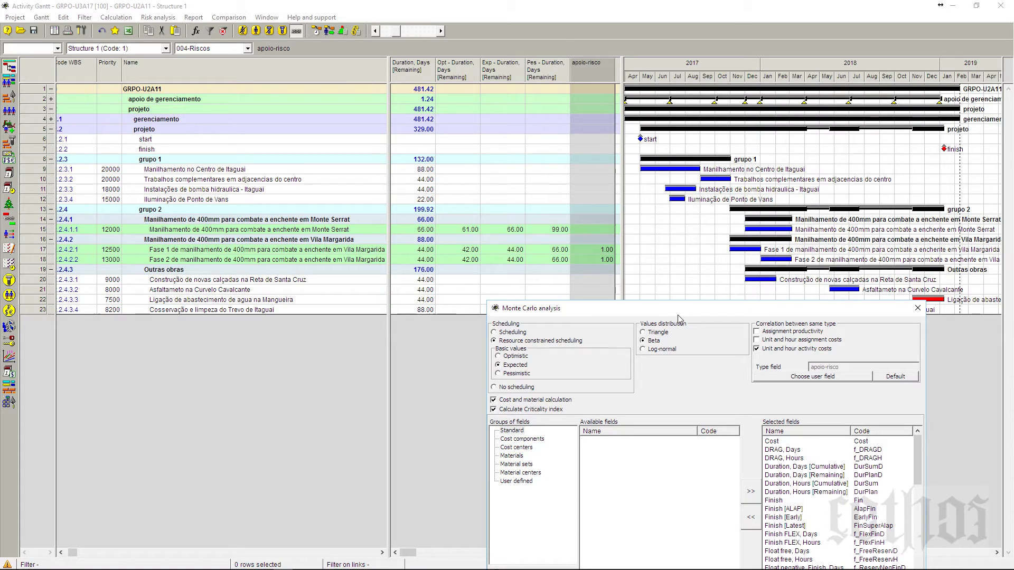
{"action": "left_click_drag", "start_coordinate": [680, 309], "coordinate": [687, 116]}
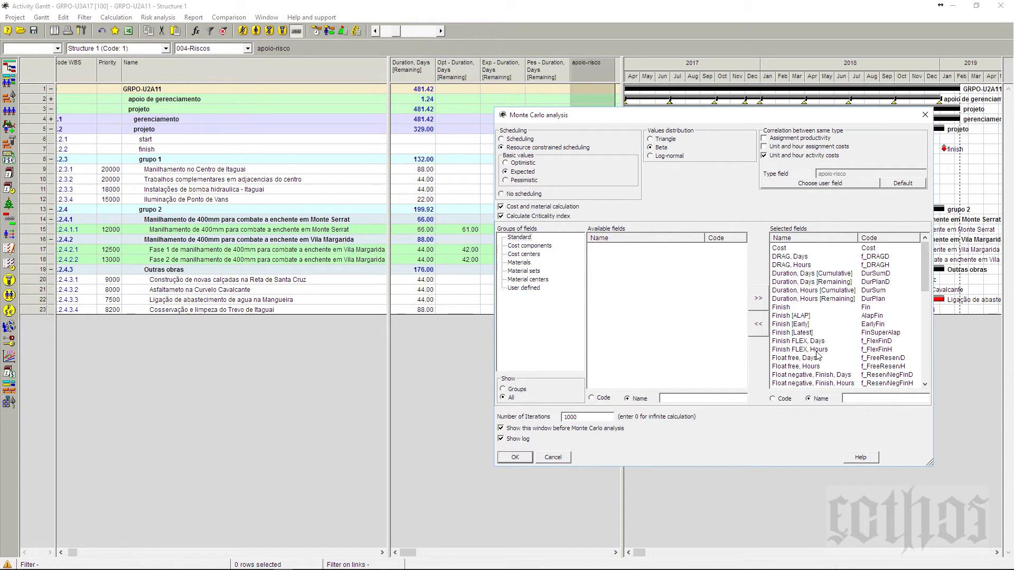
Step: Run the Monte Carlo risk analysis with the number of iterations set to 500, and stop it before it completes
{"action": "left_click_drag", "start_coordinate": [586, 417], "coordinate": [517, 419]}
{"action": "type", "text": "500"}
{"action": "left_click", "coordinate": [516, 457]}
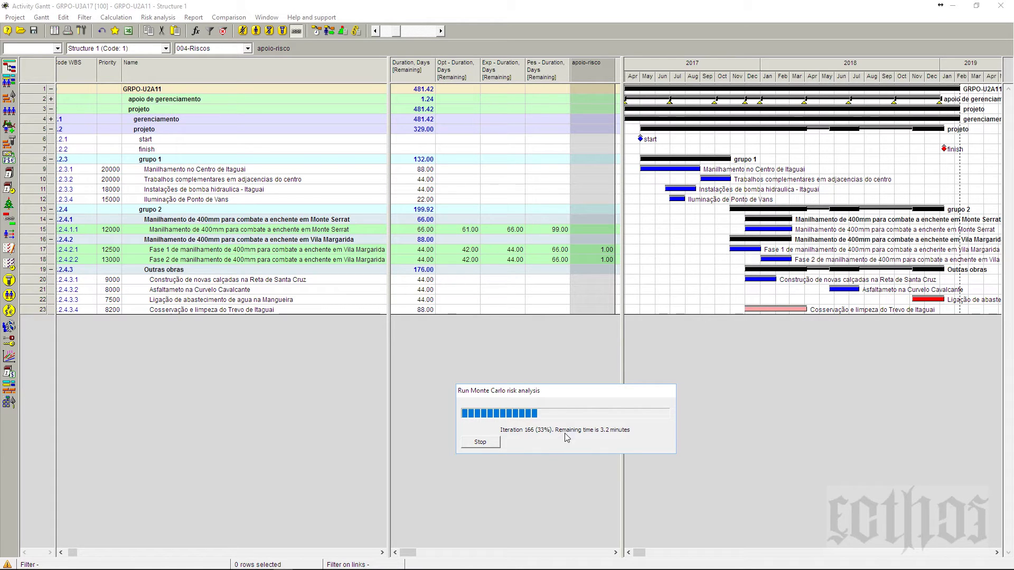
{"action": "left_click", "coordinate": [480, 443]}
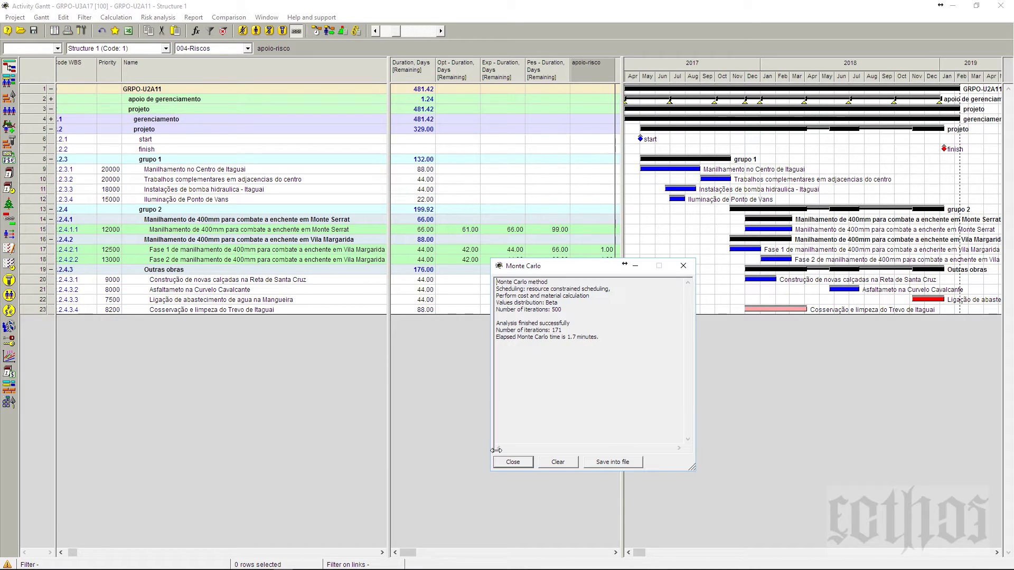
Step: Compare the requested and performed numbers of iterations in the Monte Carlo log, and close it
{"action": "double_click", "coordinate": [556, 309]}
{"action": "double_click", "coordinate": [556, 330]}
{"action": "left_click", "coordinate": [513, 462]}
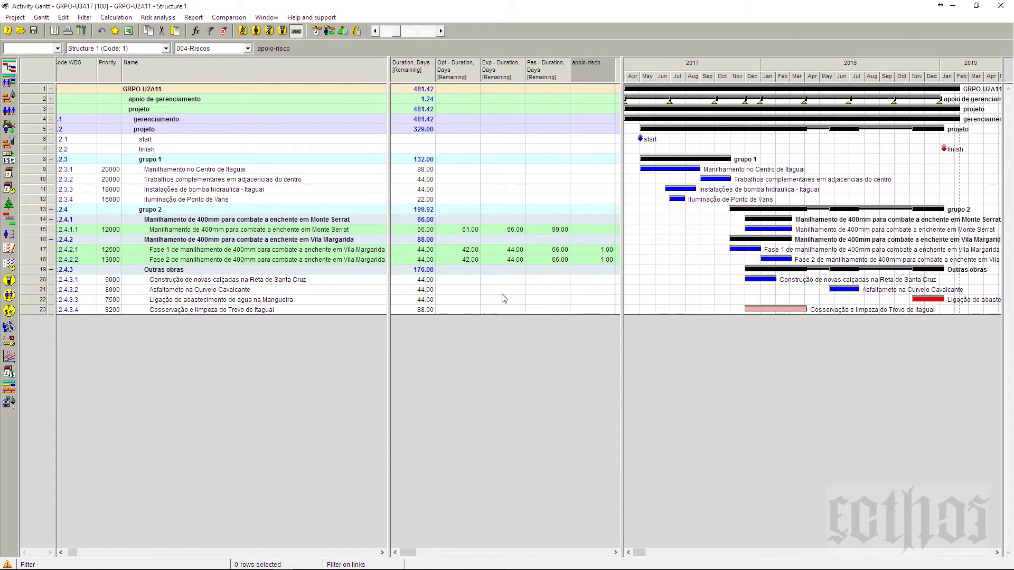
Step: Plot the Monte Carlo probability distribution of the Vila Margarida phase's cumulative duration in days, and move its value marker to about 100.38 days
{"action": "left_click", "coordinate": [37, 242]}
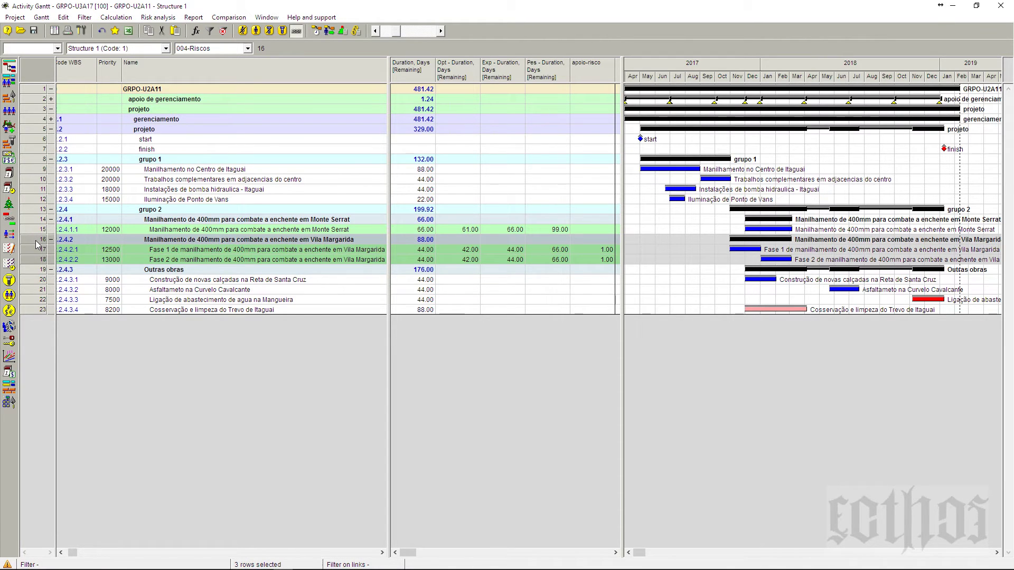
{"action": "right_click", "coordinate": [37, 244]}
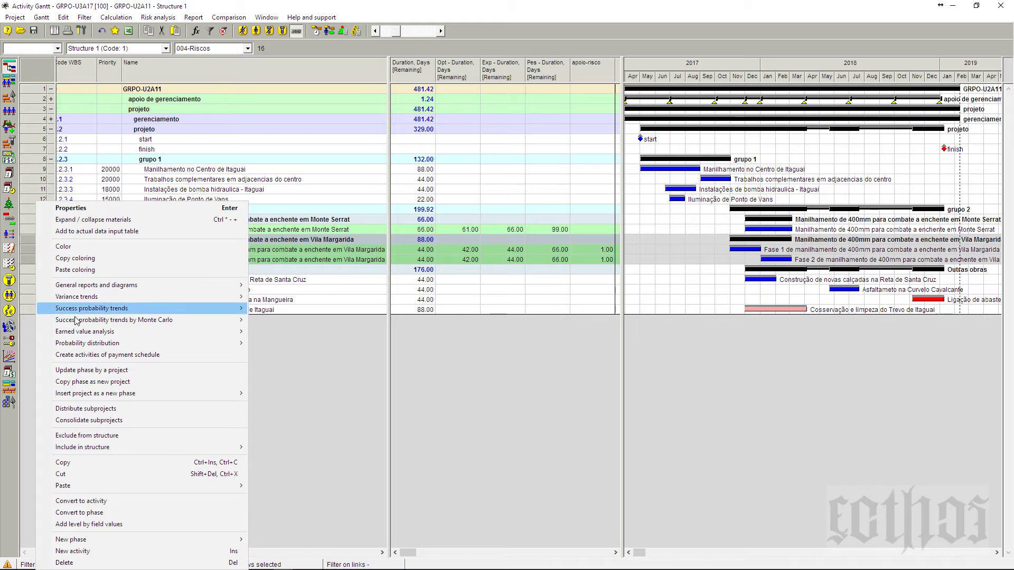
{"action": "mouse_move", "coordinate": [86, 343]}
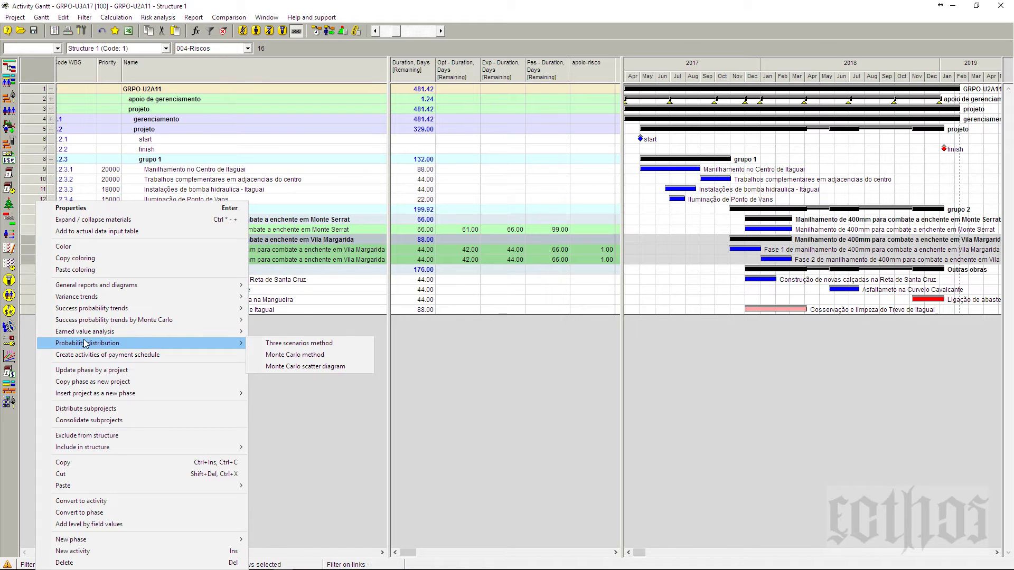
{"action": "left_click", "coordinate": [304, 358]}
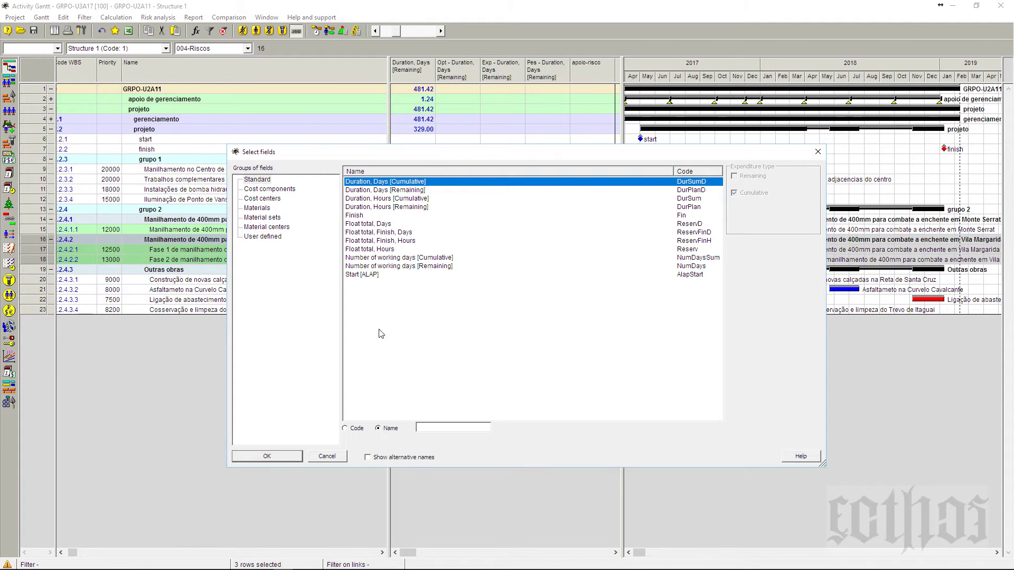
{"action": "left_click", "coordinate": [288, 457]}
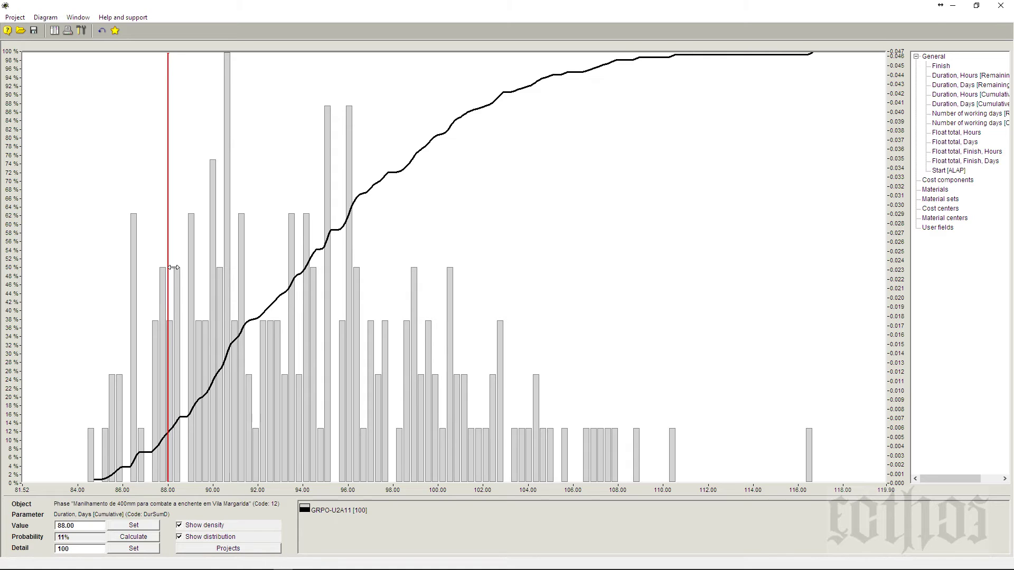
{"action": "mouse_move", "coordinate": [173, 268]}
{"action": "left_mouse_down"}
{"action": "mouse_move", "coordinate": [328, 320]}
{"action": "mouse_move", "coordinate": [467, 331]}
{"action": "mouse_move", "coordinate": [538, 247]}
{"action": "mouse_move", "coordinate": [489, 328]}
{"action": "mouse_move", "coordinate": [451, 365]}
{"action": "left_mouse_up"}
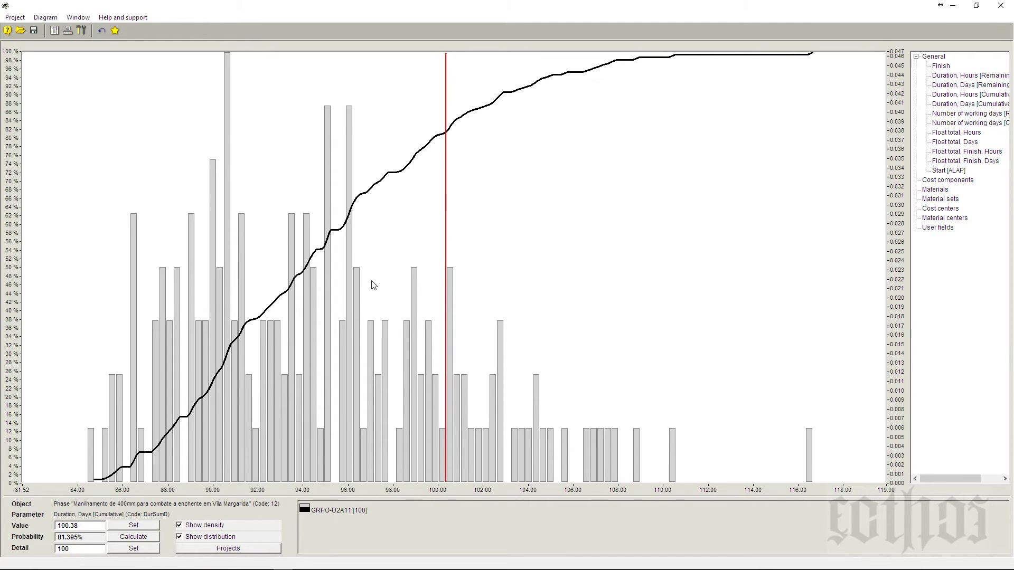
{"action": "double_click", "coordinate": [525, 8]}
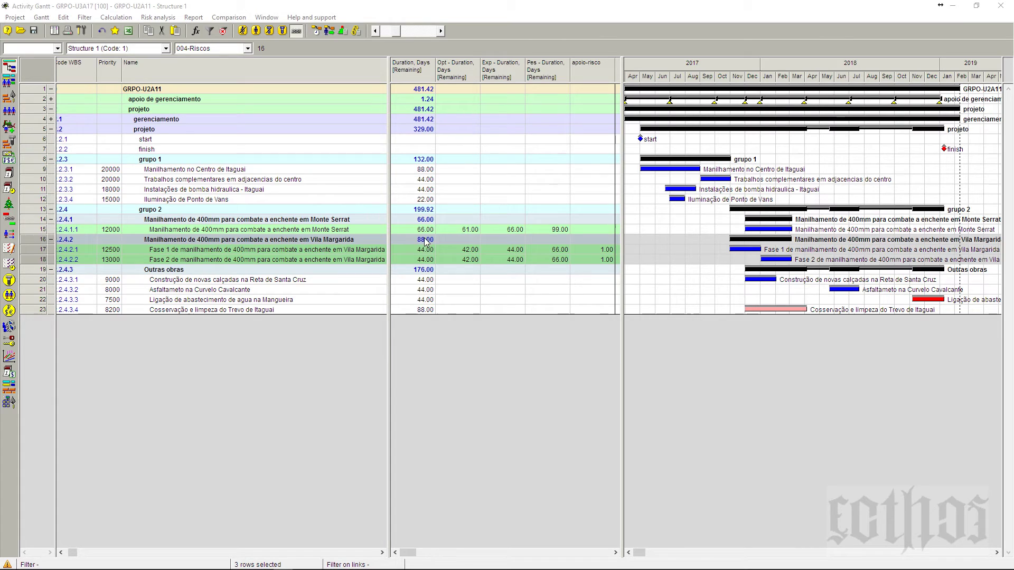
Step: Compare the remaining durations of the Vila Margarida phase and its Fase 1 and Fase 2 activities
{"action": "left_click", "coordinate": [459, 354]}
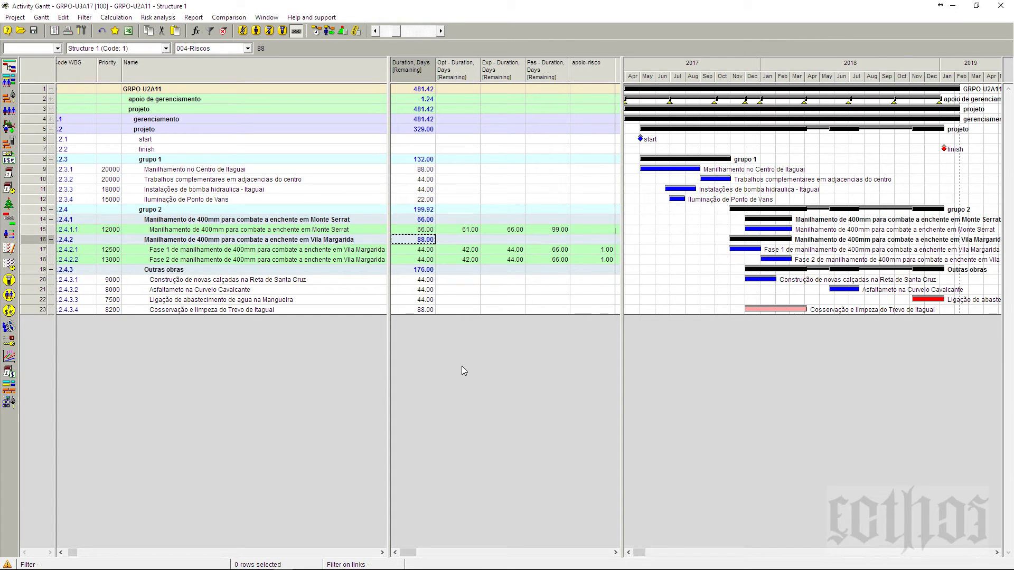
{"action": "left_click", "coordinate": [423, 251]}
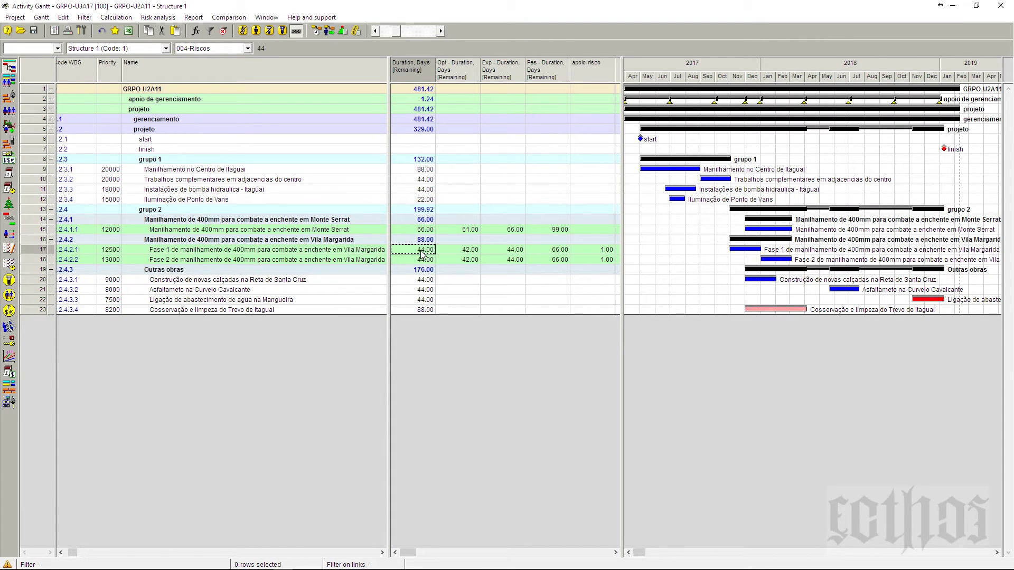
{"action": "left_click", "coordinate": [423, 261]}
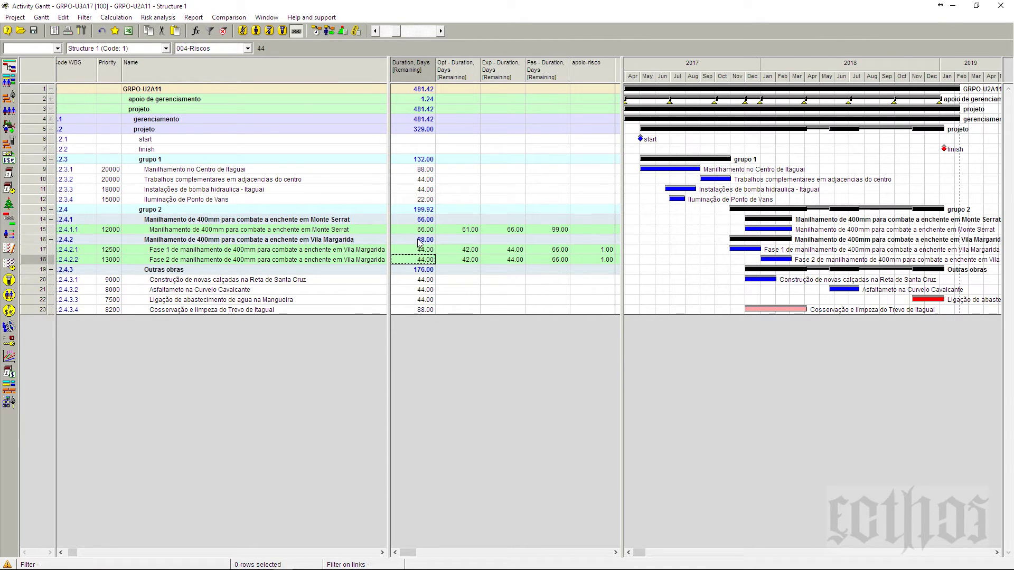
{"action": "left_click", "coordinate": [9, 238]}
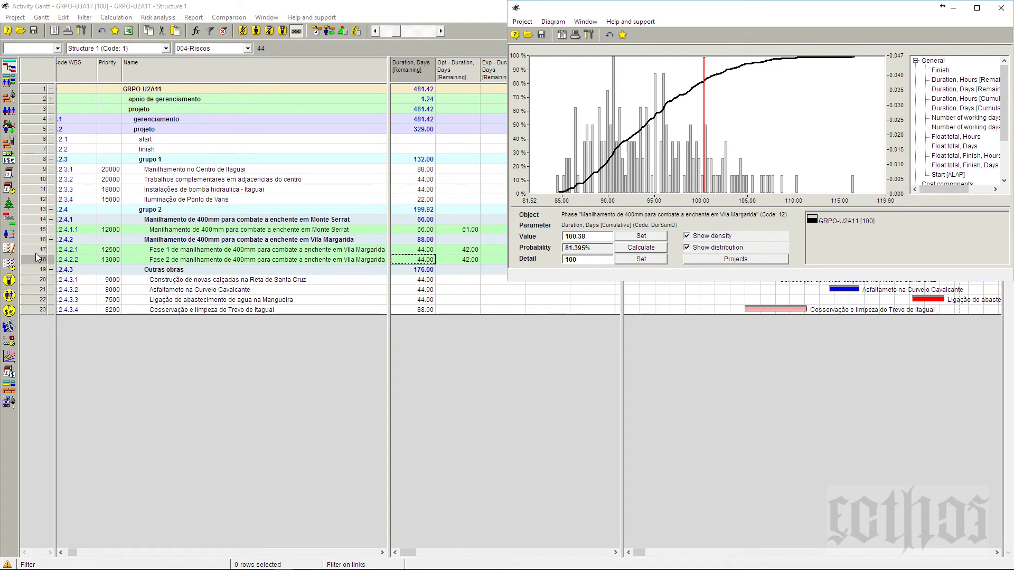
Step: Display the Monte Carlo probability distribution of cumulative duration in days for the Fase 1 pipe activity in Vila Margarida
{"action": "left_click", "coordinate": [38, 249]}
{"action": "right_click", "coordinate": [37, 248]}
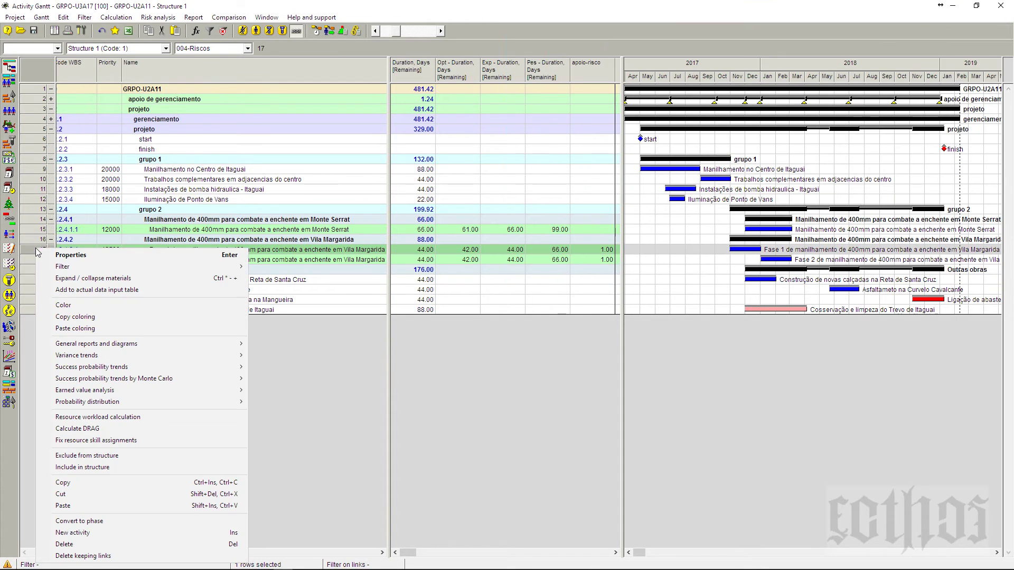
{"action": "mouse_move", "coordinate": [120, 391]}
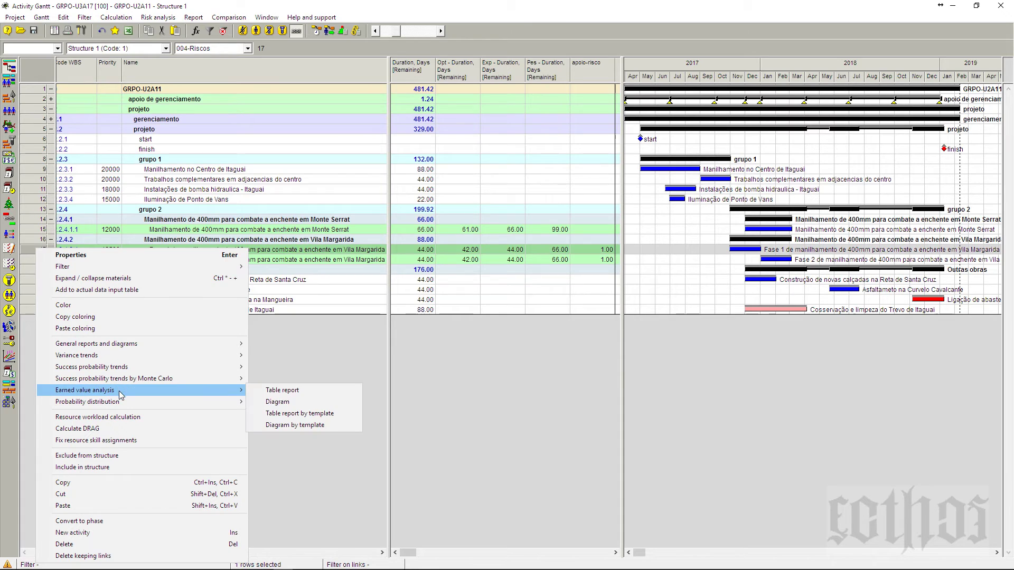
{"action": "mouse_move", "coordinate": [237, 402]}
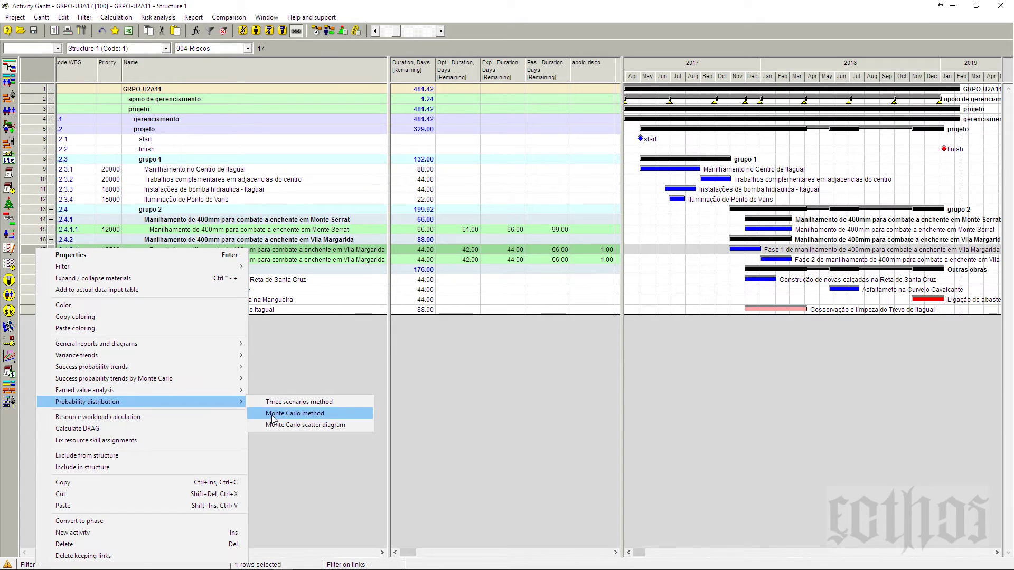
{"action": "left_click", "coordinate": [275, 413]}
{"action": "left_click", "coordinate": [292, 455]}
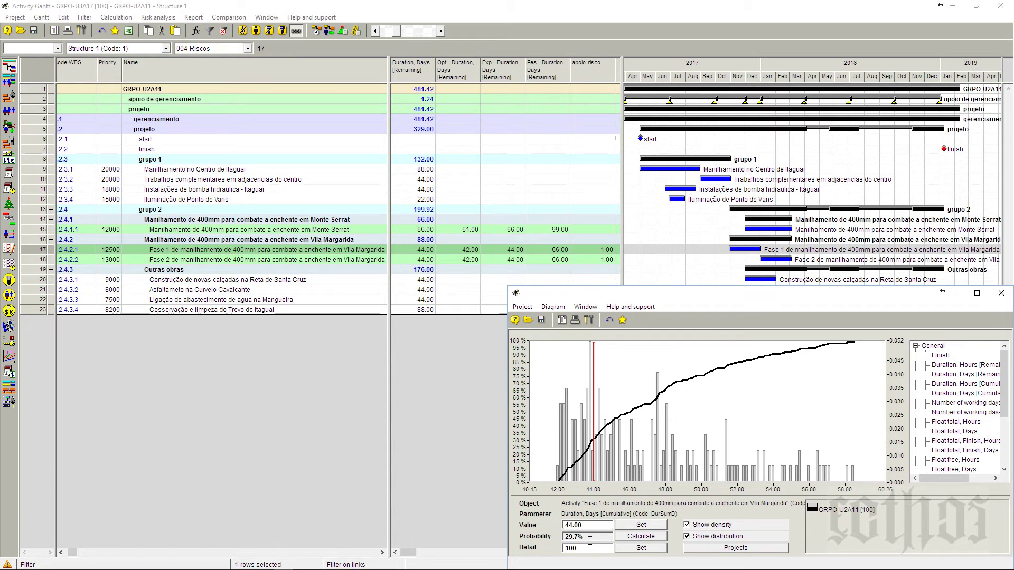
Step: Display the Monte Carlo probability distribution of cumulative duration in days for the Fase 2 pipe activity in Vila Margarida
{"action": "right_click", "coordinate": [34, 261]}
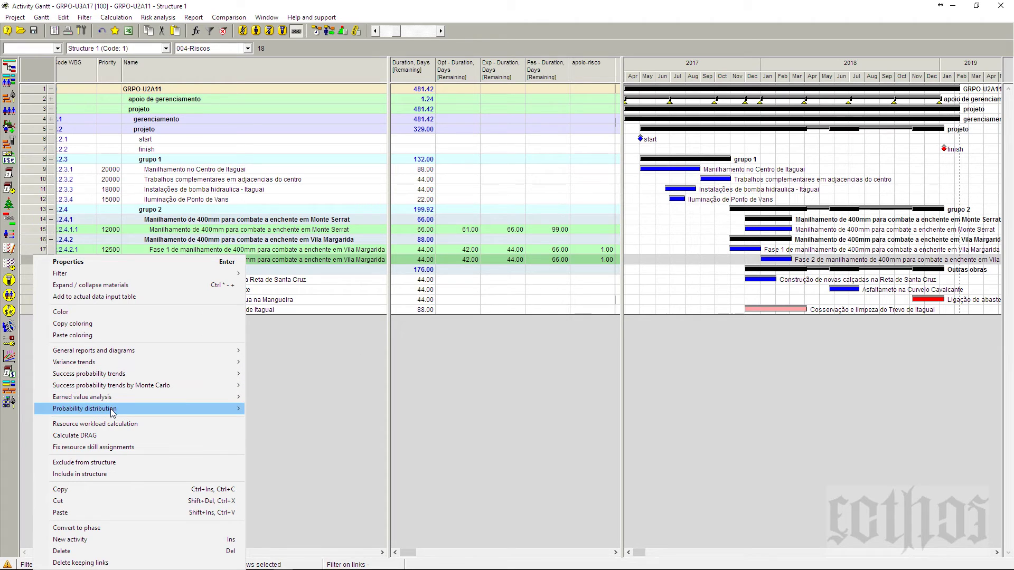
{"action": "mouse_move", "coordinate": [161, 409]}
{"action": "left_click", "coordinate": [280, 420]}
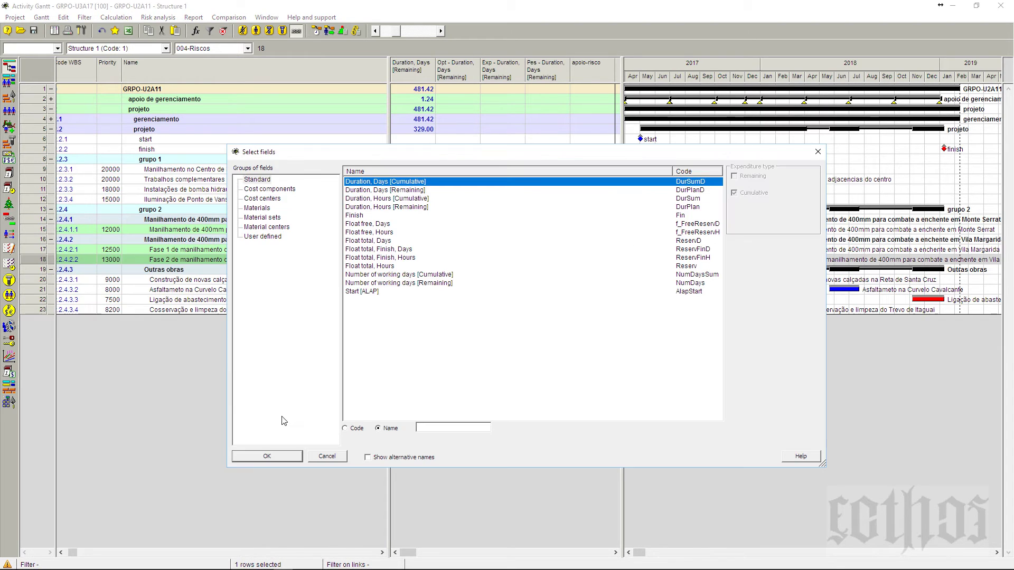
{"action": "left_click", "coordinate": [287, 458]}
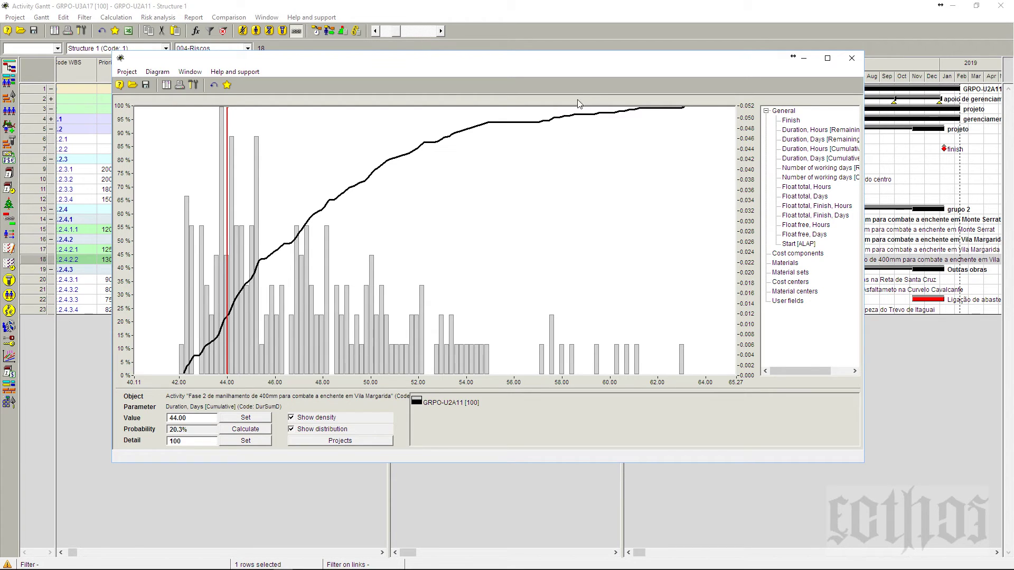
Step: Move the value marker in the Fase 2 distribution diagram to about 51.18 days, and close the diagram
{"action": "left_click_drag", "start_coordinate": [597, 63], "coordinate": [630, 90]}
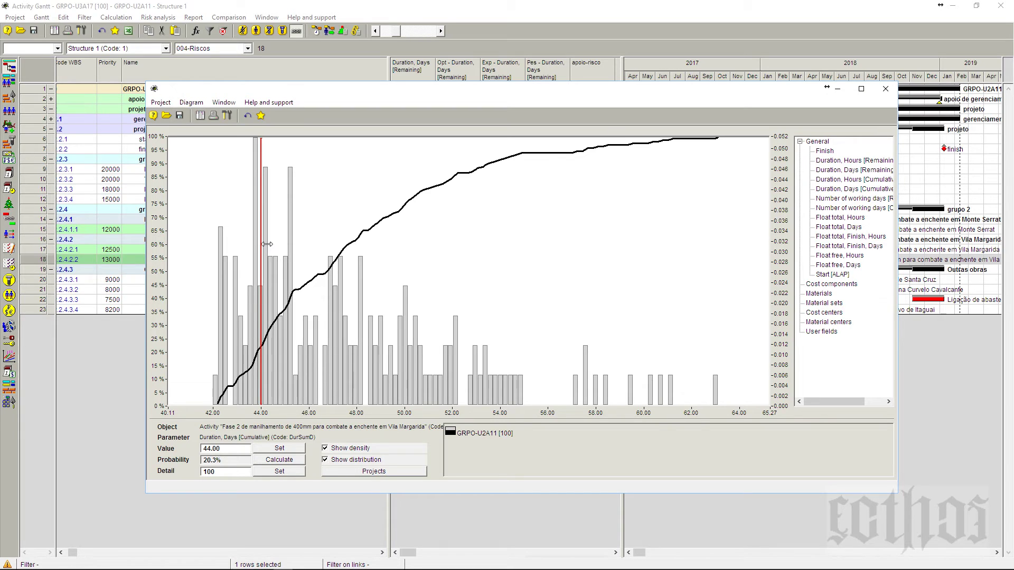
{"action": "mouse_move", "coordinate": [267, 244]}
{"action": "left_mouse_down"}
{"action": "mouse_move", "coordinate": [502, 272]}
{"action": "mouse_move", "coordinate": [443, 330]}
{"action": "left_mouse_up"}
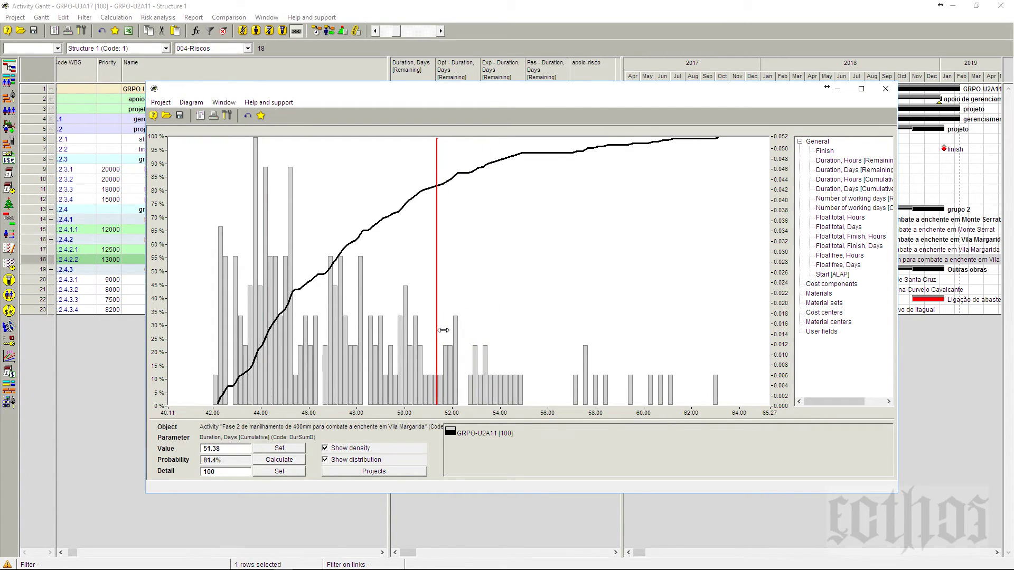
{"action": "left_click_drag", "start_coordinate": [442, 330], "coordinate": [437, 330]}
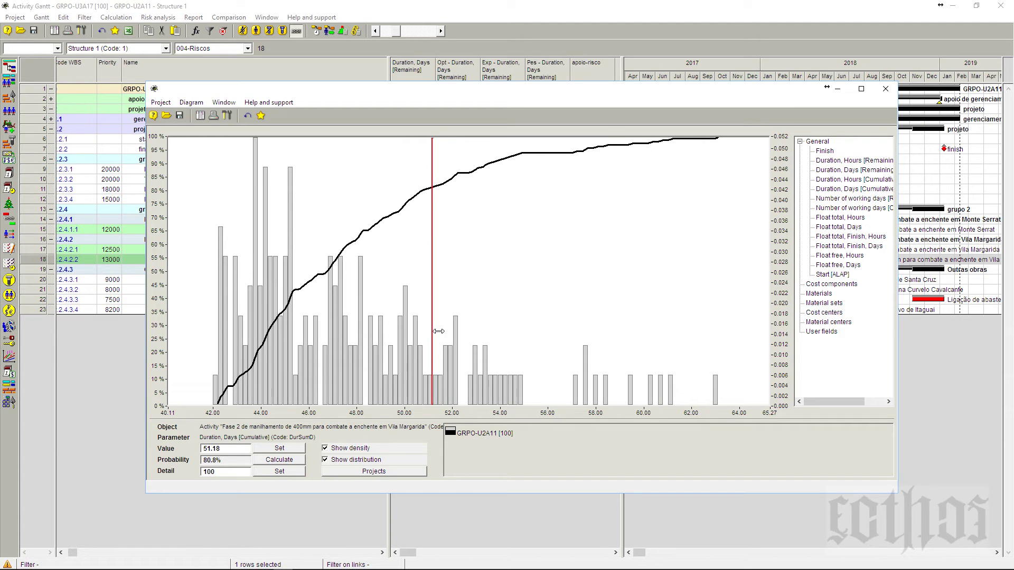
{"action": "left_click", "coordinate": [885, 88]}
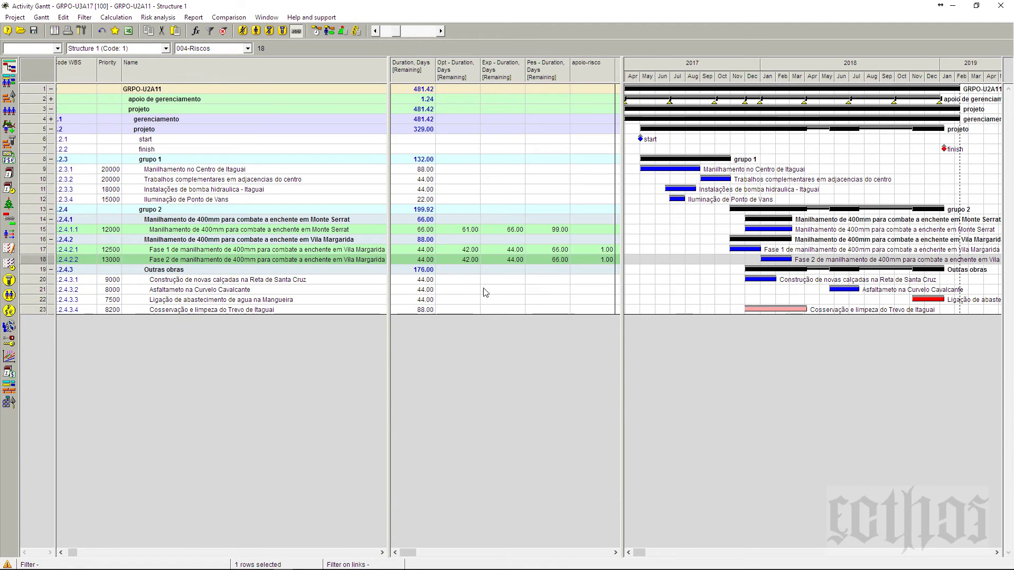
Step: Set the remaining duration of the Fase 1 activity in Vila Margarida to 50 days, and undo the change
{"action": "left_click", "coordinate": [356, 250]}
{"action": "left_click", "coordinate": [358, 243]}
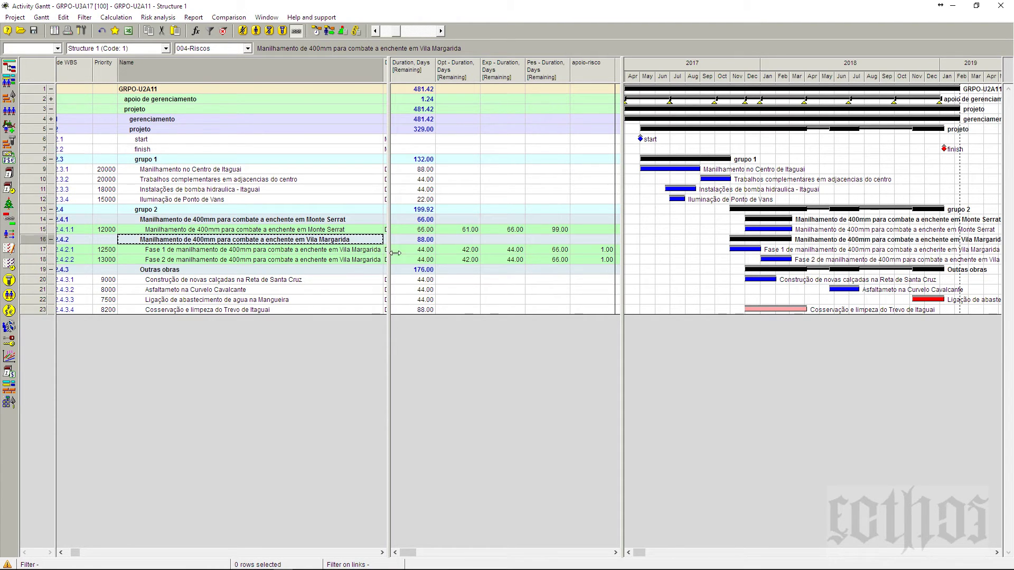
{"action": "left_click", "coordinate": [414, 251]}
{"action": "type", "text": "50"}
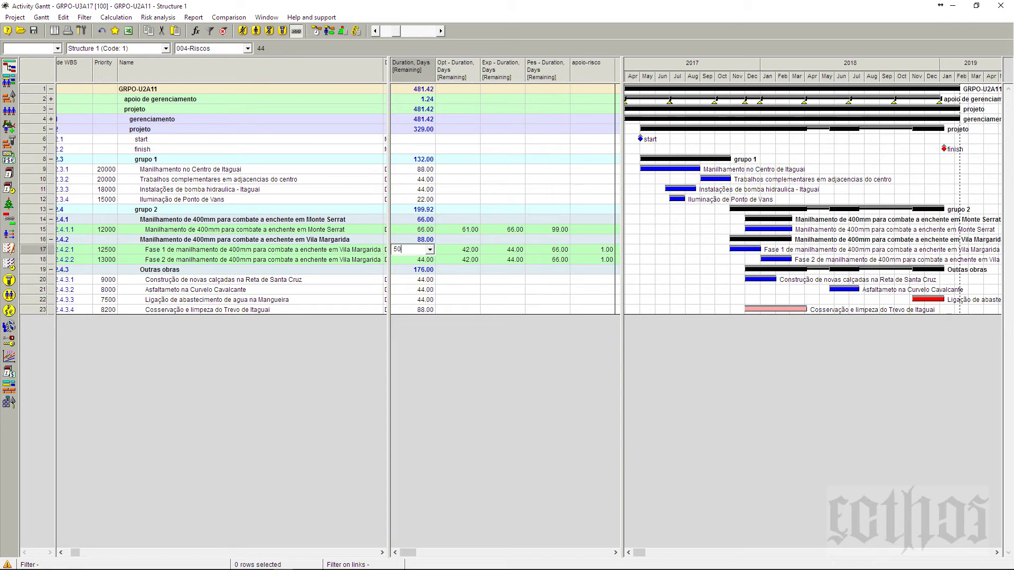
{"action": "key", "text": "Return"}
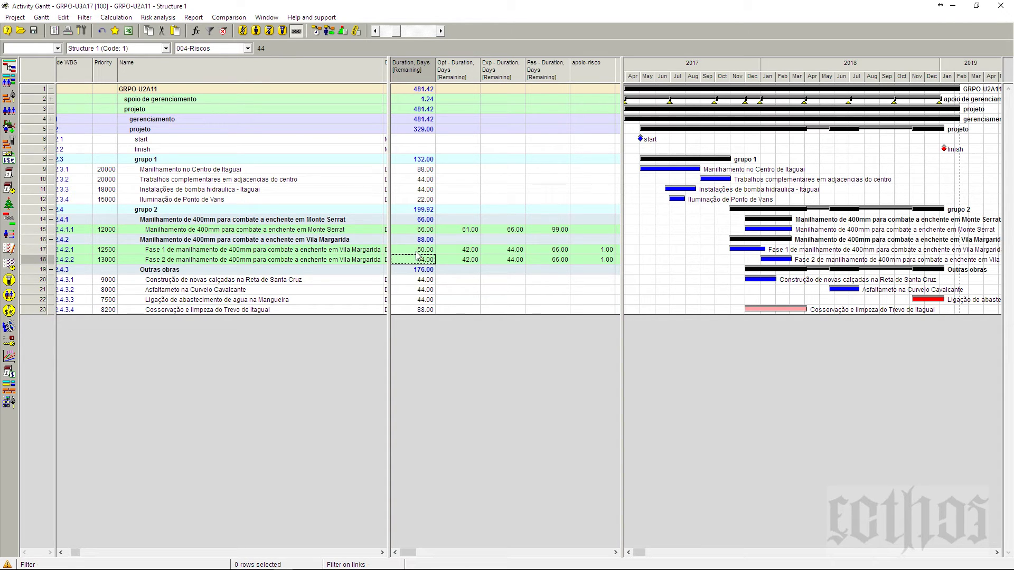
{"action": "key", "text": "ctrl+z"}
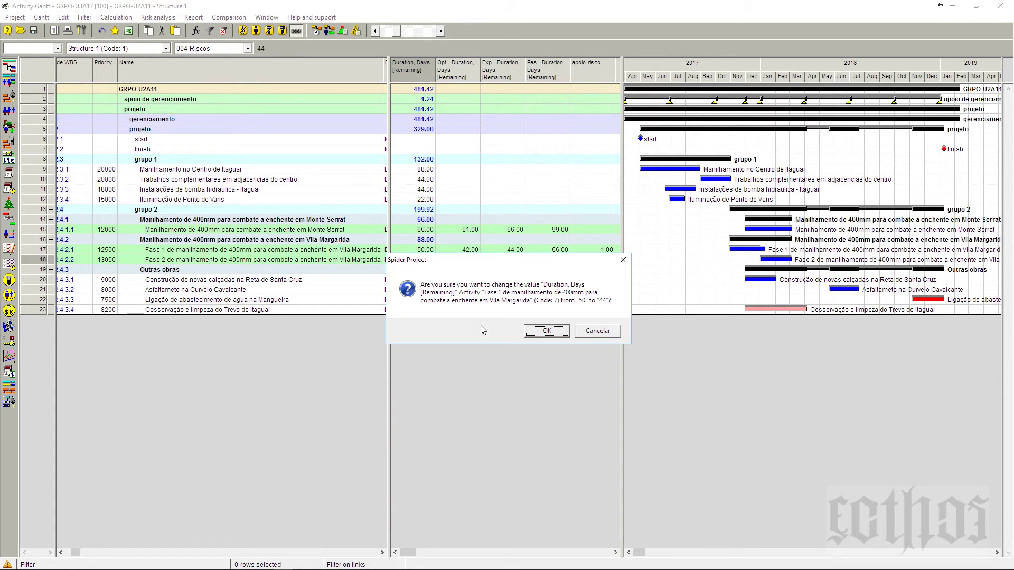
{"action": "left_click", "coordinate": [535, 330]}
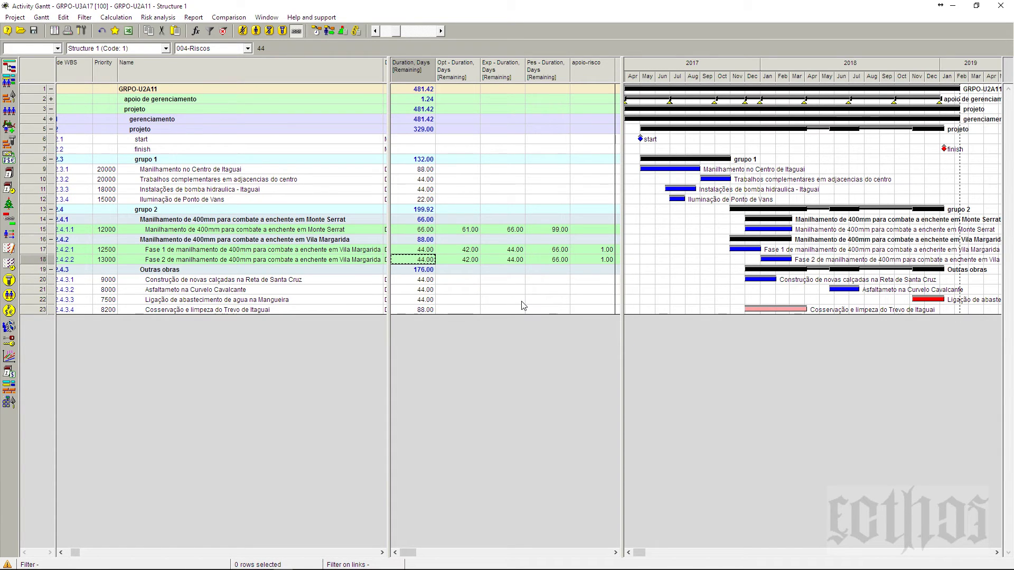
Step: Check the remaining durations of the two Vila Margarida activities, and collapse and re-expand the projeto phase containing them
{"action": "left_click", "coordinate": [407, 252]}
{"action": "left_click", "coordinate": [407, 261]}
{"action": "left_click", "coordinate": [348, 241]}
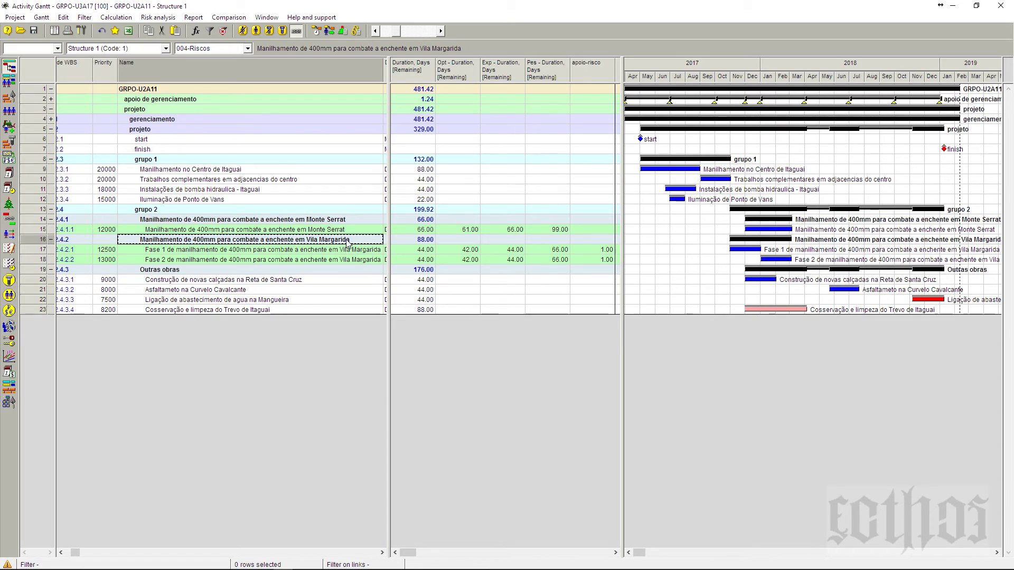
{"action": "left_click", "coordinate": [51, 129]}
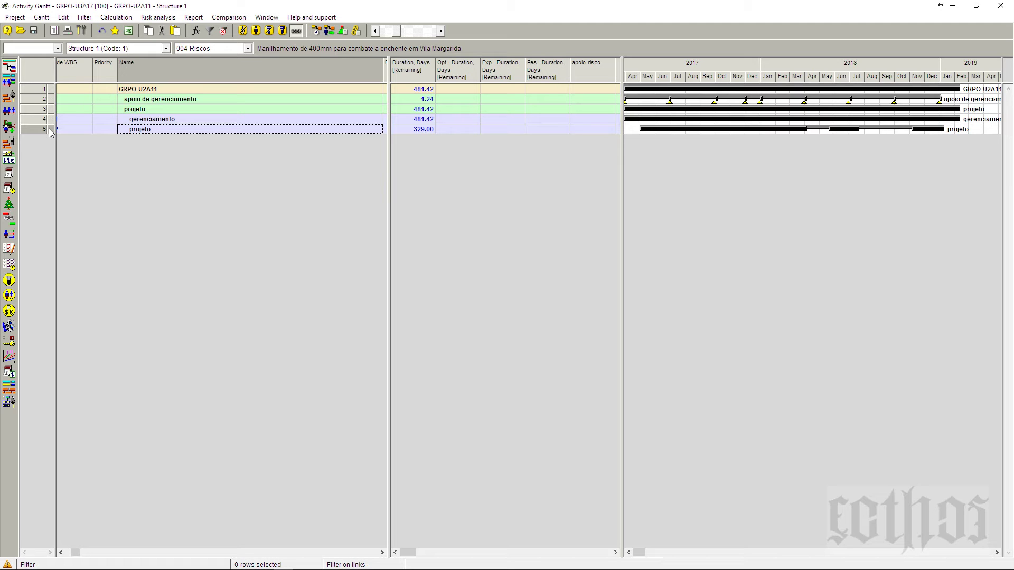
{"action": "left_click", "coordinate": [50, 129]}
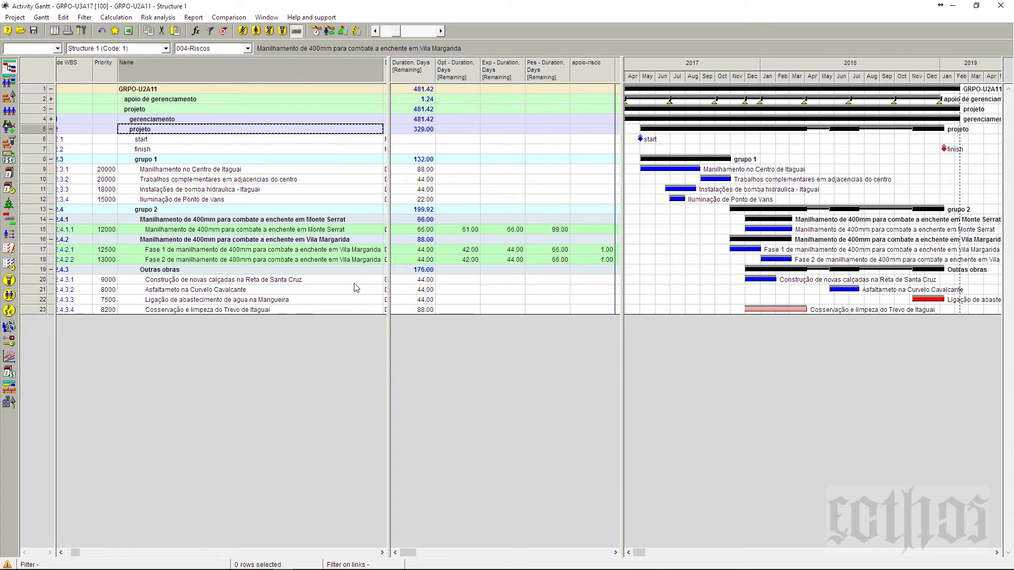
Step: Review the remaining, optimistic, expected and pessimistic durations and the apoio-risco value of the Monte Serrat and Vila Margarida pipe activities
{"action": "left_click", "coordinate": [411, 251]}
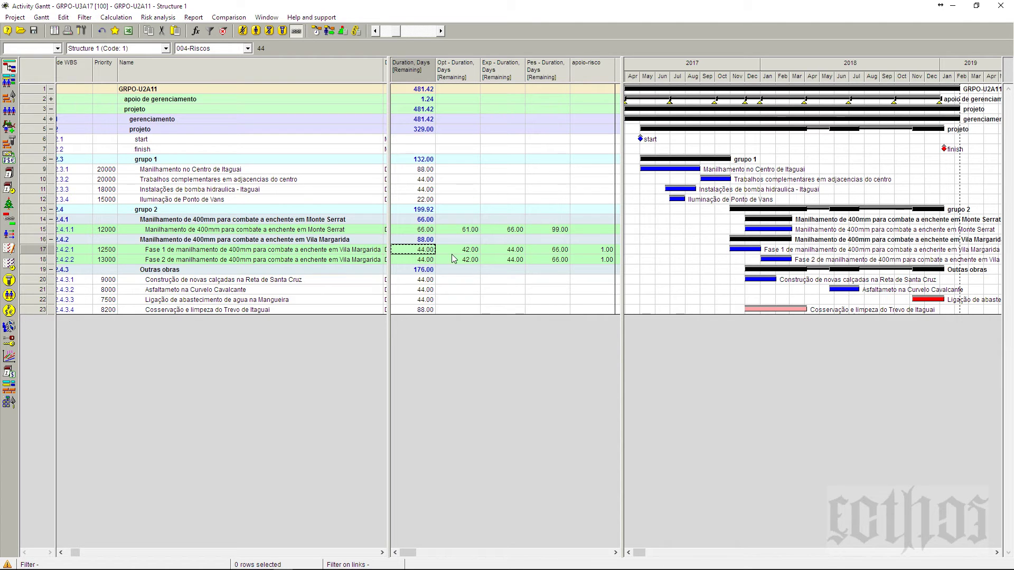
{"action": "left_click", "coordinate": [458, 231]}
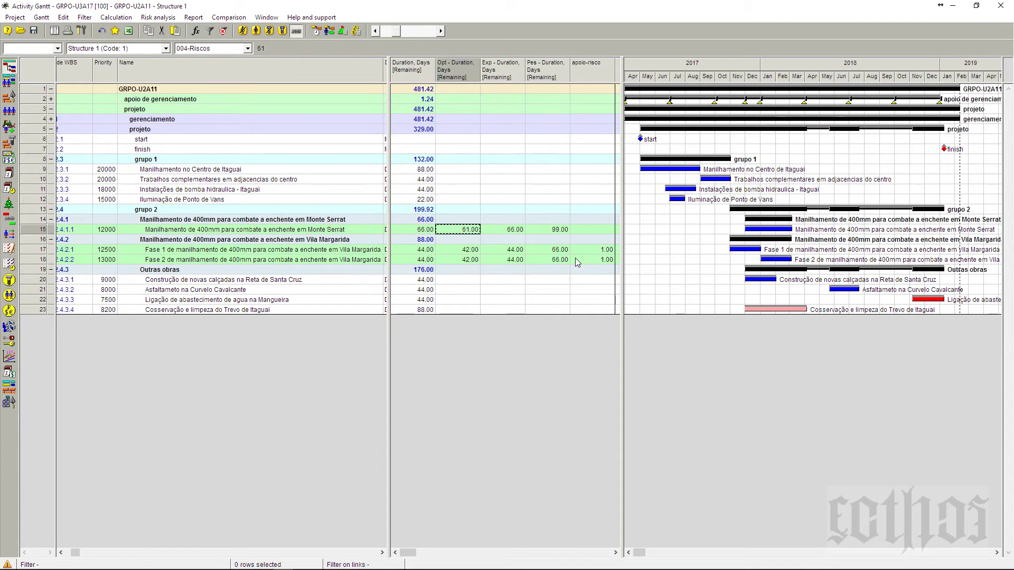
{"action": "left_click", "coordinate": [559, 261], "text": "shift"}
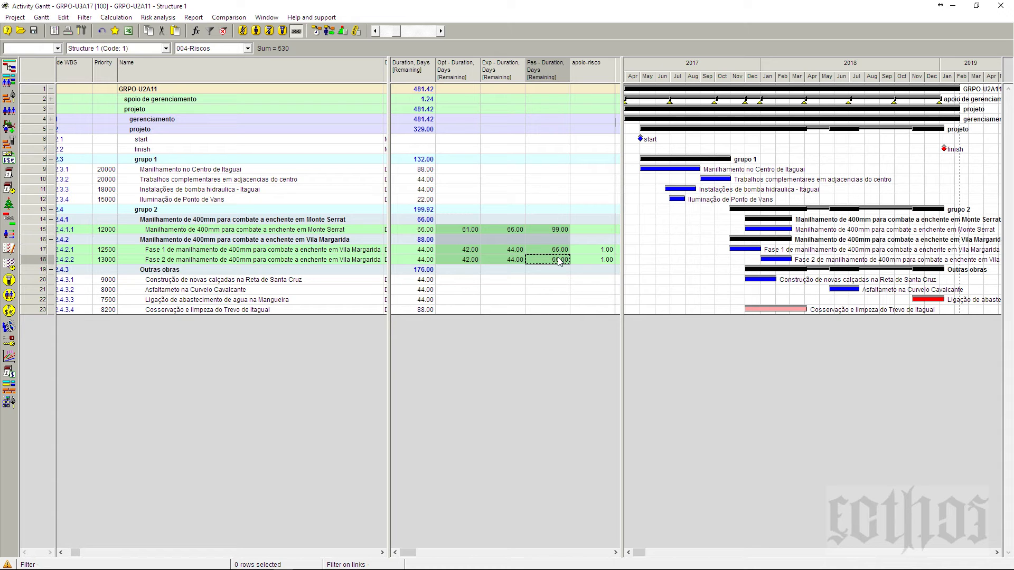
{"action": "left_click", "coordinate": [595, 260]}
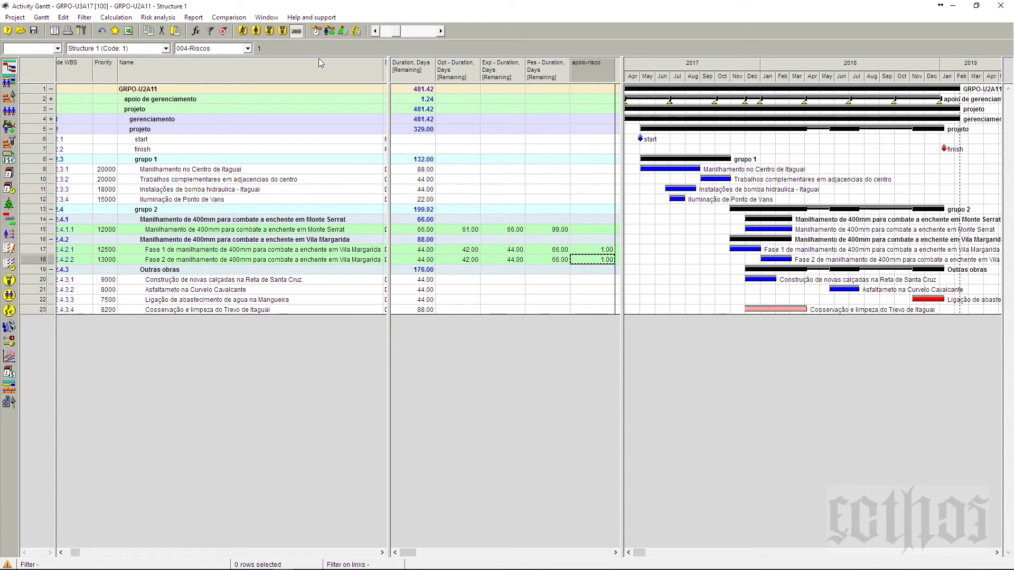
Step: Run resource constrained scheduling, and review its options without changing them
{"action": "left_click", "coordinate": [330, 31]}
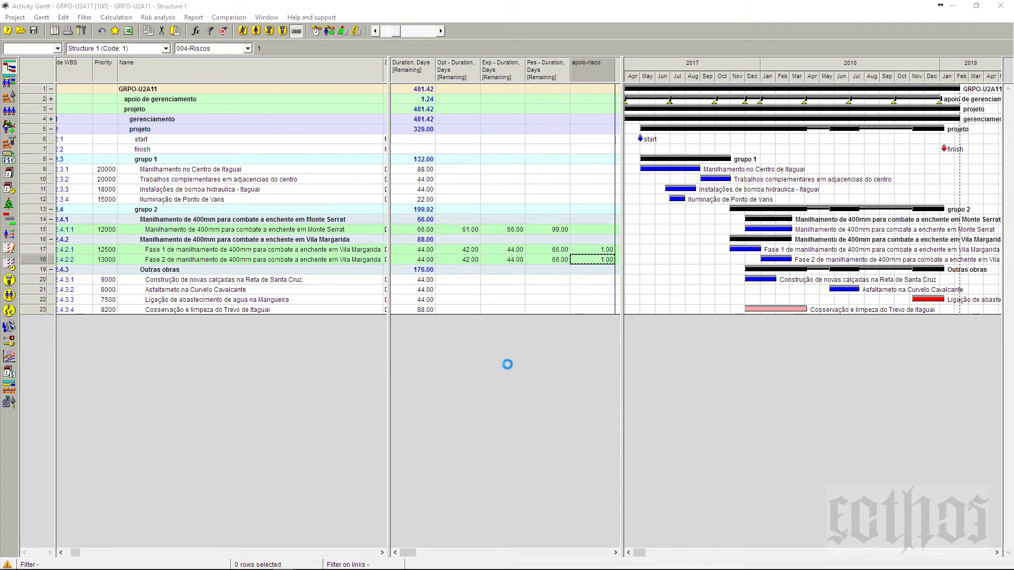
{"action": "left_click", "coordinate": [115, 17]}
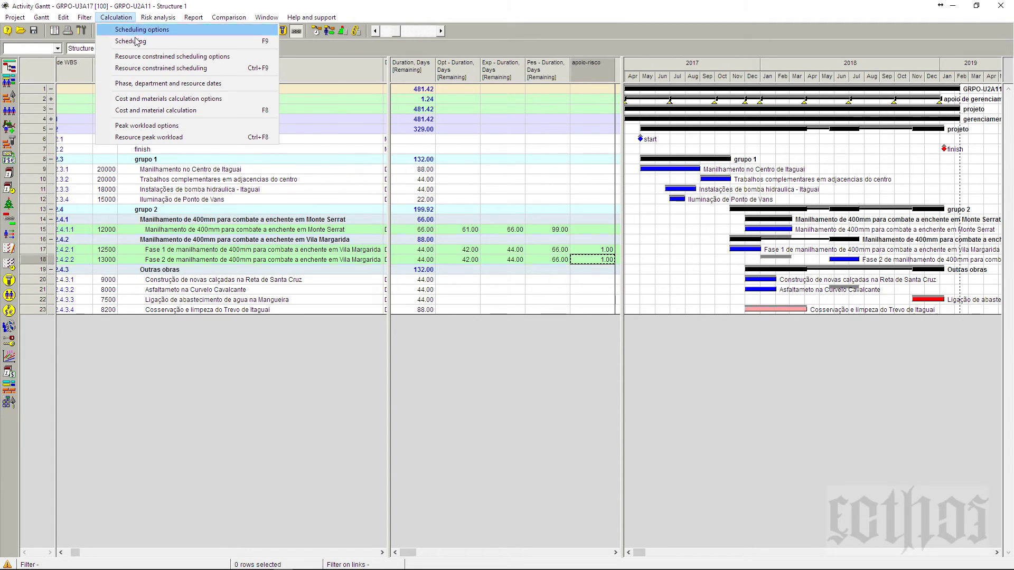
{"action": "left_click", "coordinate": [153, 58]}
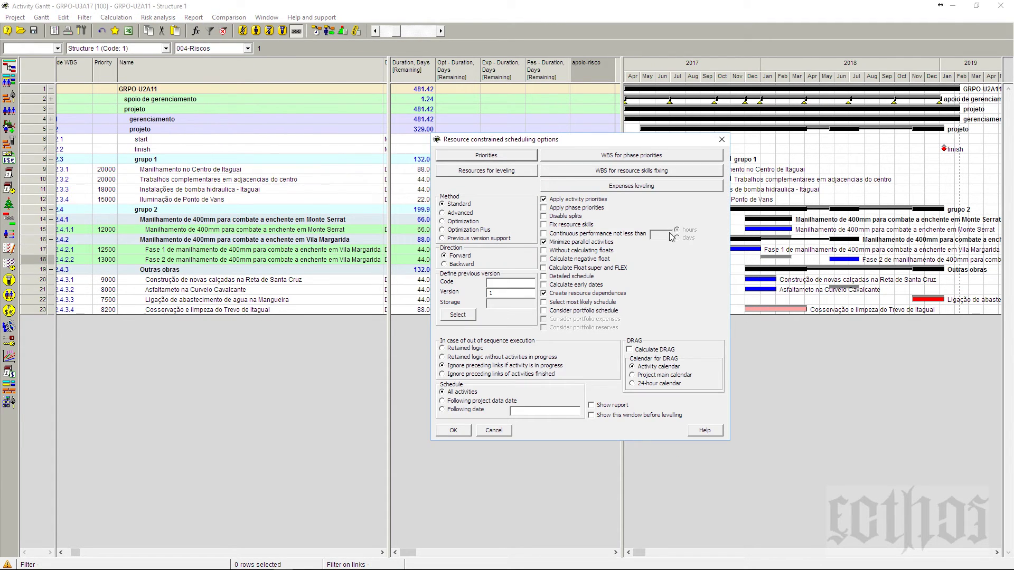
{"action": "left_click", "coordinate": [721, 139]}
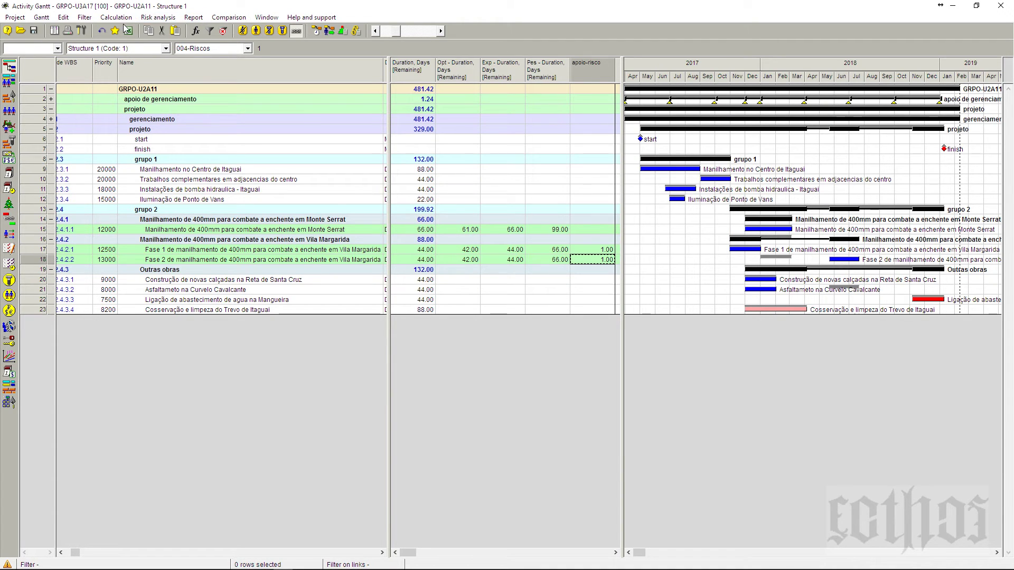
Step: Examine the Scheduling choices for the Monte Carlo risk analysis, trying plain Scheduling, and close the settings without running it
{"action": "left_click", "coordinate": [158, 18]}
{"action": "mouse_move", "coordinate": [192, 41]}
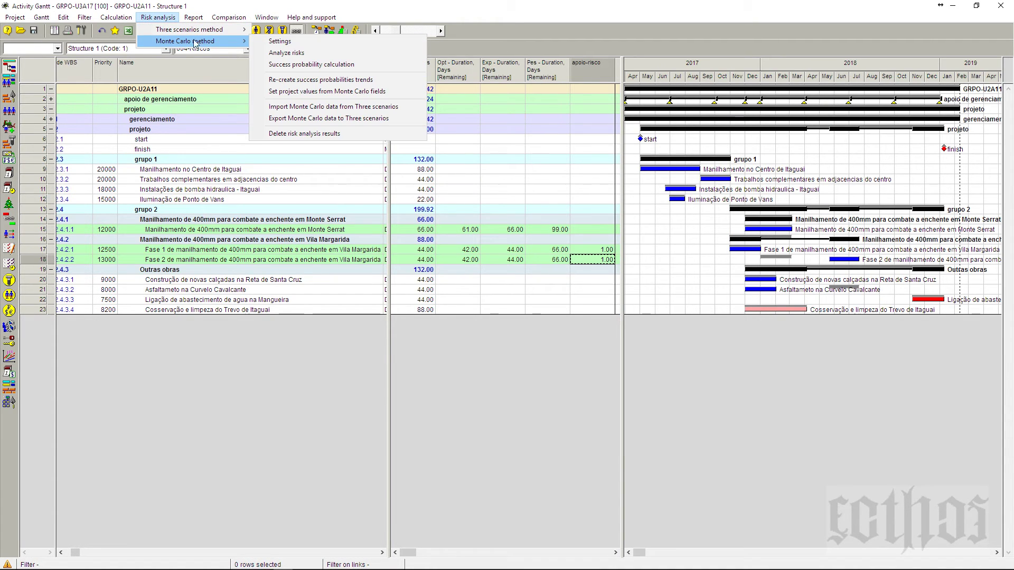
{"action": "left_click", "coordinate": [288, 51]}
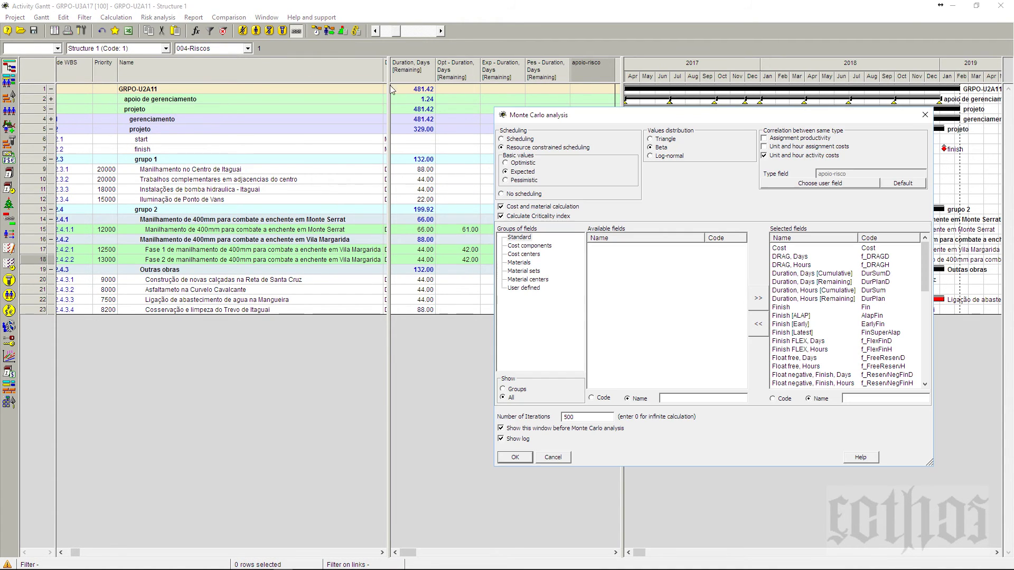
{"action": "left_click", "coordinate": [519, 139]}
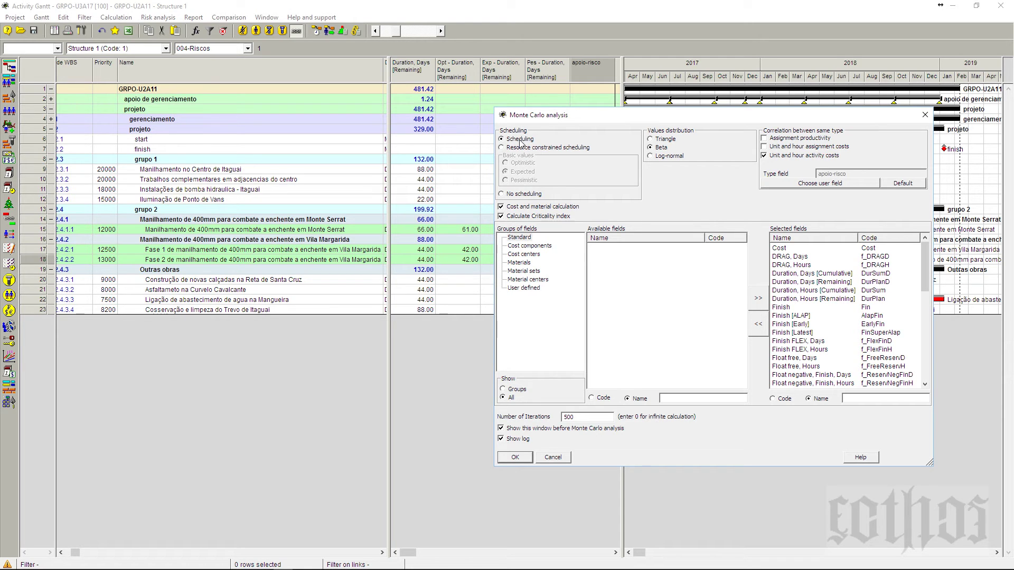
{"action": "left_click", "coordinate": [924, 119]}
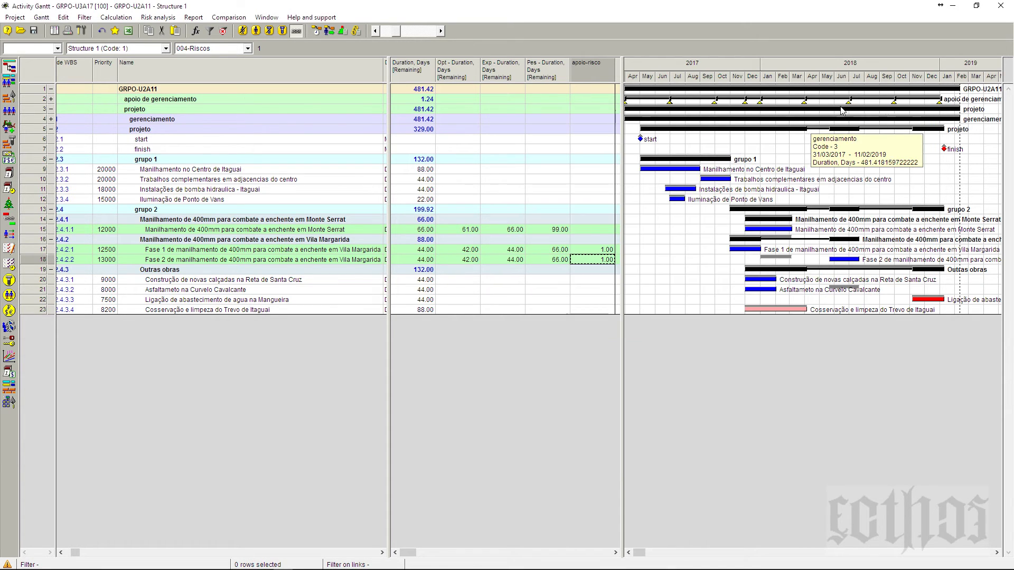
Step: Delete the results of the comparison with the baseline, and schedule the project without resource constraints
{"action": "left_click", "coordinate": [243, 19]}
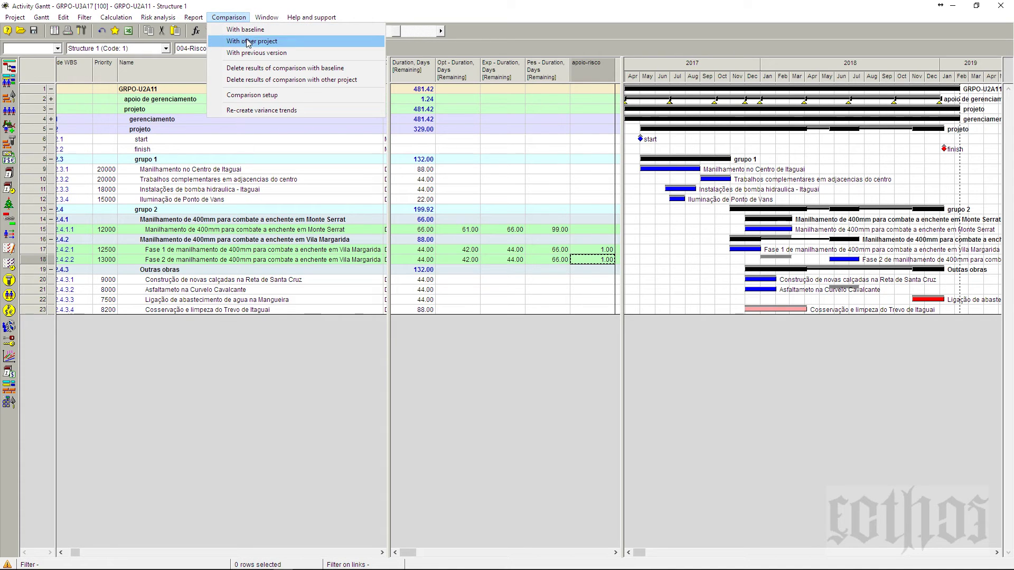
{"action": "left_click", "coordinate": [254, 69]}
{"action": "left_click", "coordinate": [315, 30]}
{"action": "left_click", "coordinate": [534, 445]}
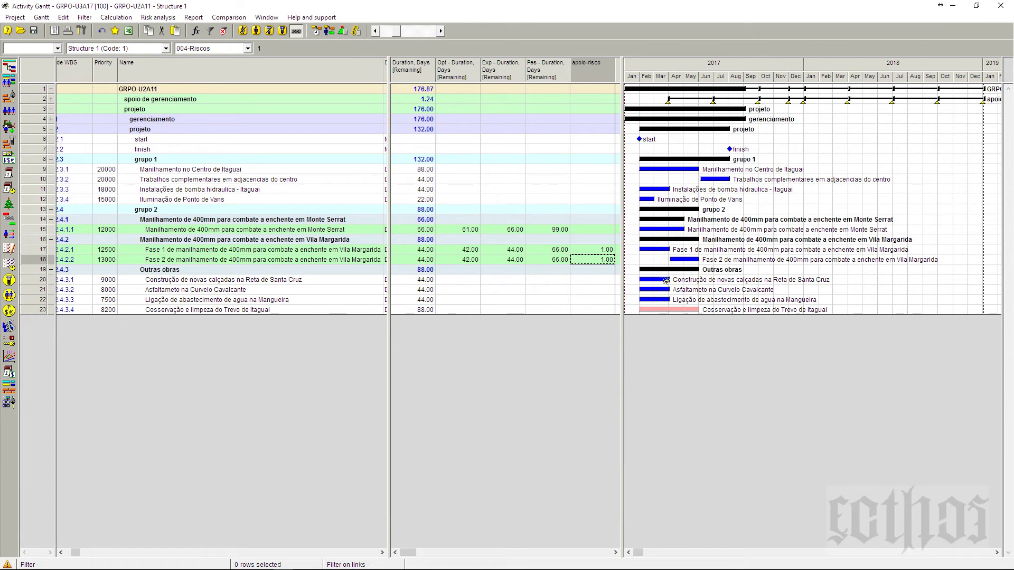
{"action": "mouse_move", "coordinate": [668, 312]}
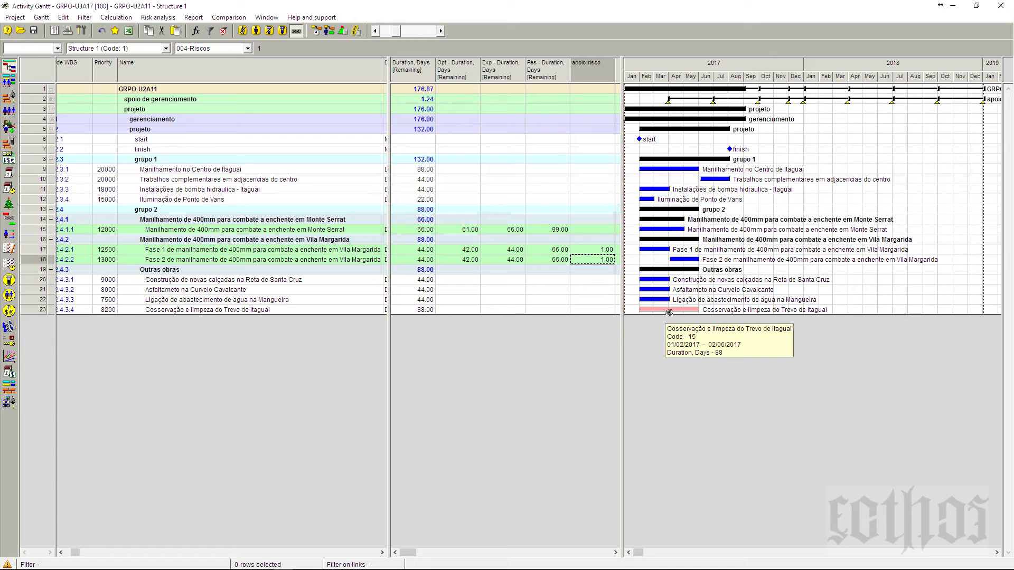
{"action": "mouse_move", "coordinate": [812, 106]}
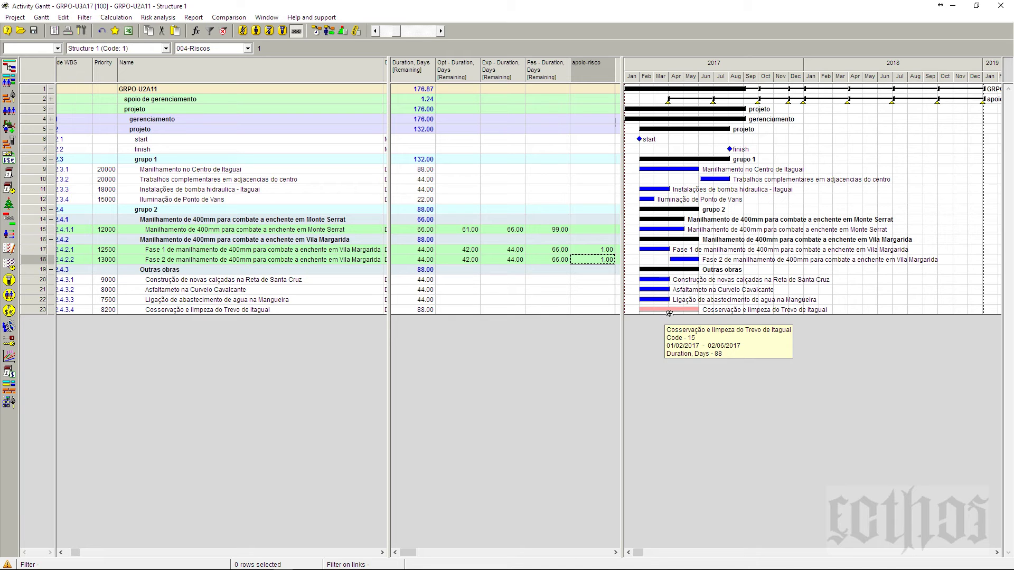
Step: Review the cost components used for expenses leveling in the resource constrained scheduling options
{"action": "left_click", "coordinate": [111, 20]}
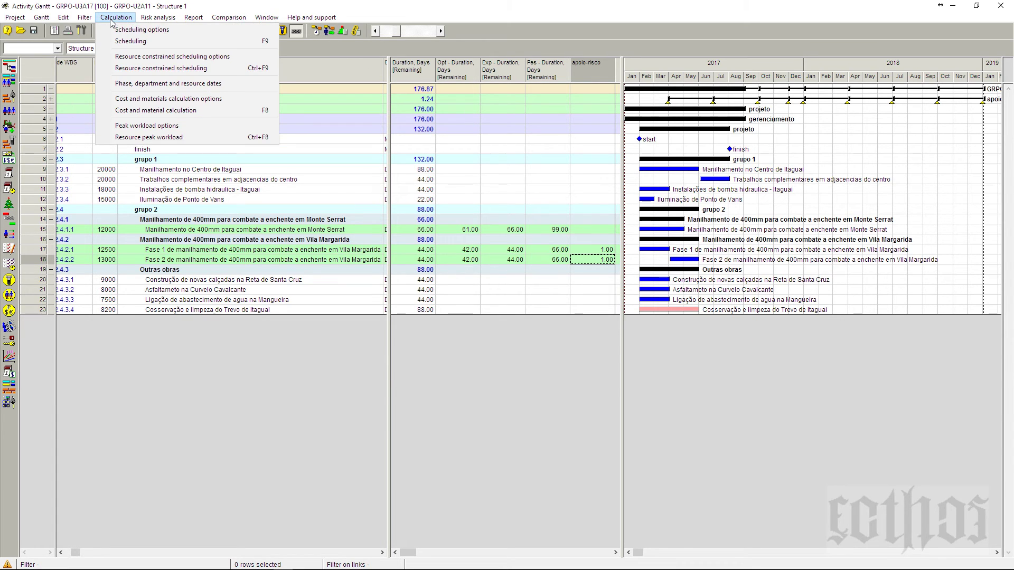
{"action": "left_click", "coordinate": [172, 57]}
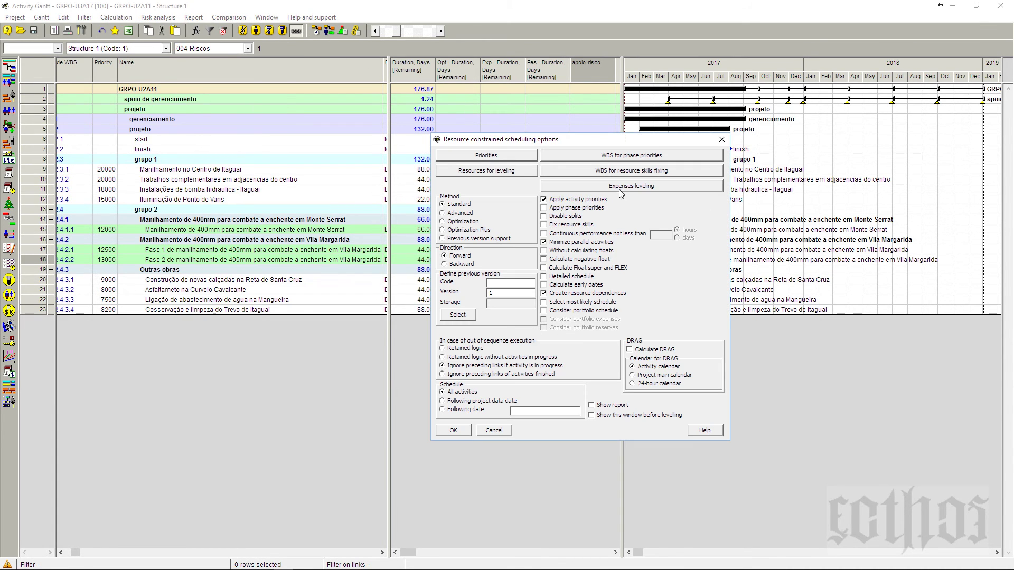
{"action": "left_click", "coordinate": [620, 188]}
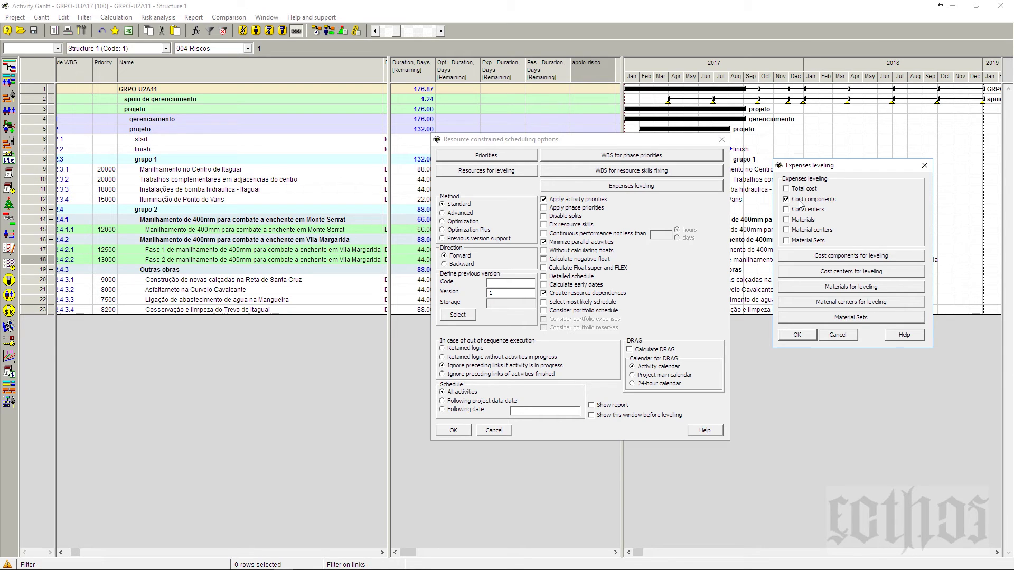
{"action": "left_click", "coordinate": [823, 256]}
{"action": "left_click", "coordinate": [792, 435]}
{"action": "left_click", "coordinate": [615, 513]}
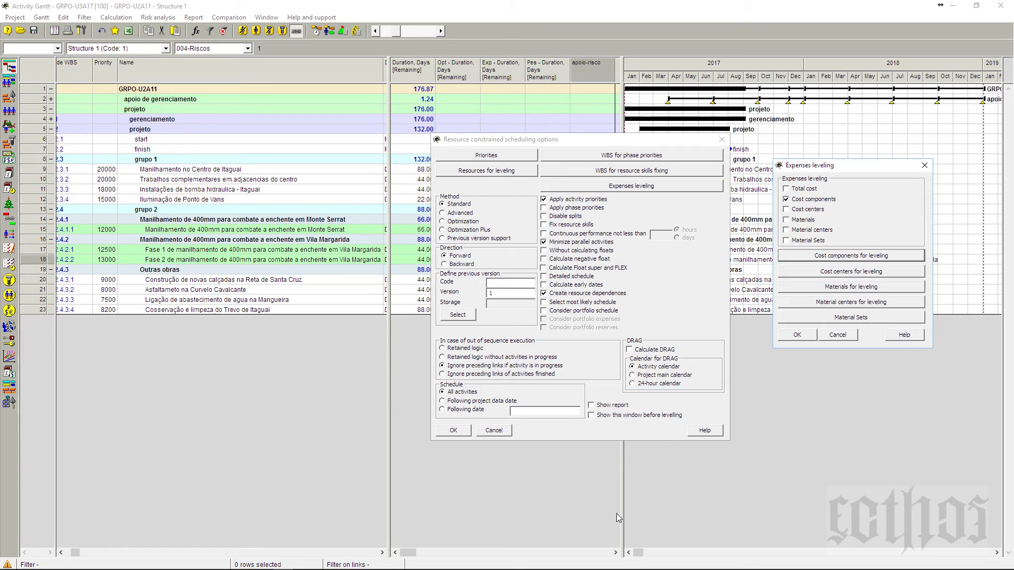
{"action": "left_click", "coordinate": [800, 334]}
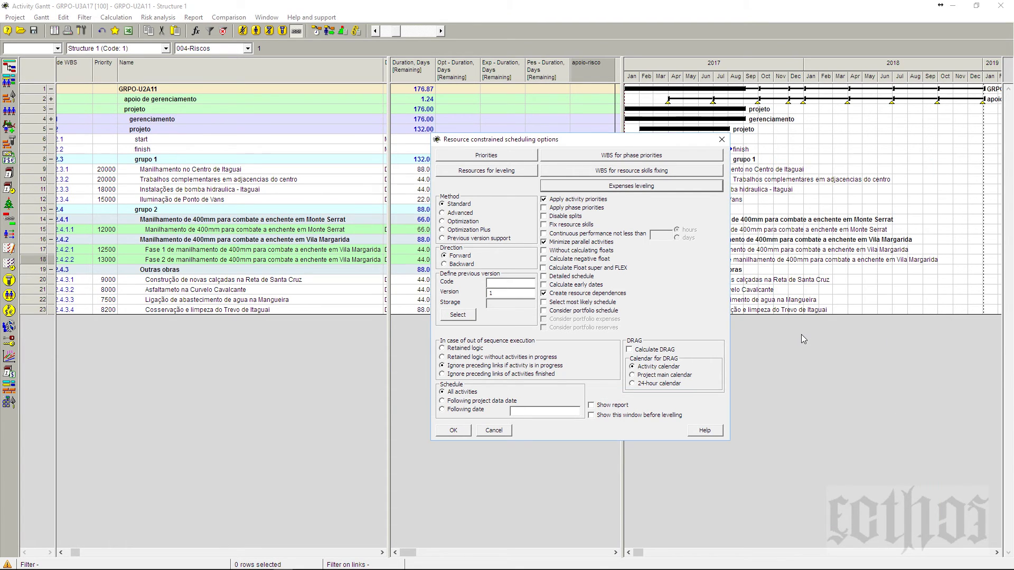
Step: Try the Optimization method for resource constrained scheduling, return it to Standard, and accept the options
{"action": "left_click", "coordinate": [451, 215]}
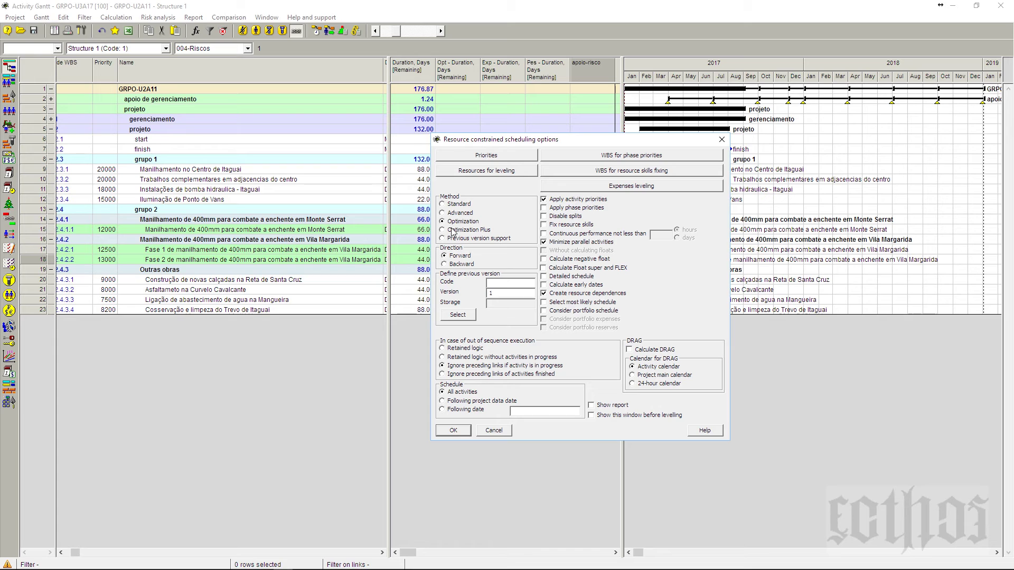
{"action": "left_click", "coordinate": [447, 205]}
{"action": "left_click", "coordinate": [452, 429]}
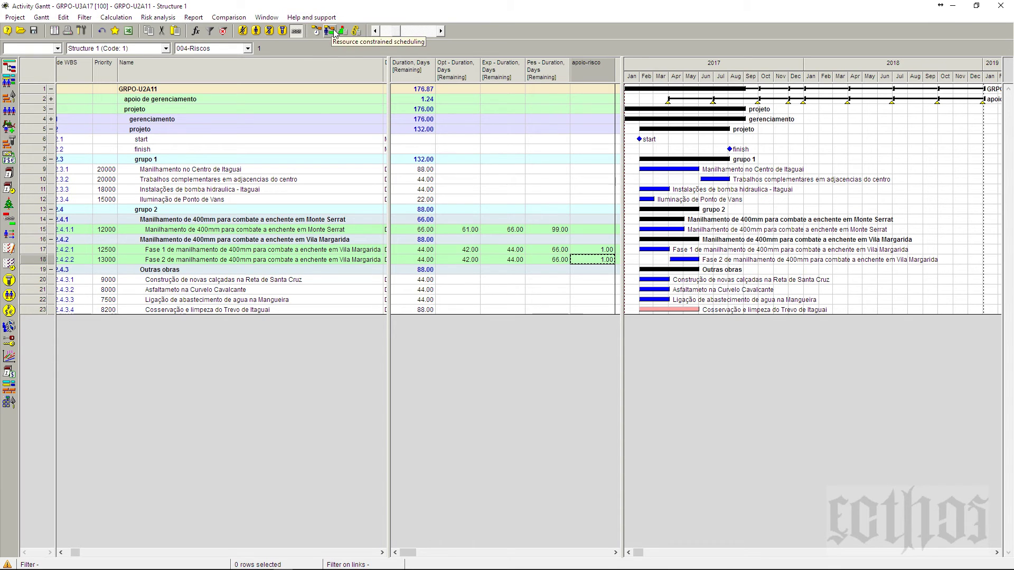
Step: Run resource constrained scheduling, and check the dates of the Fase 1 and Fase 2 activities in Vila Margarida
{"action": "left_click", "coordinate": [316, 31]}
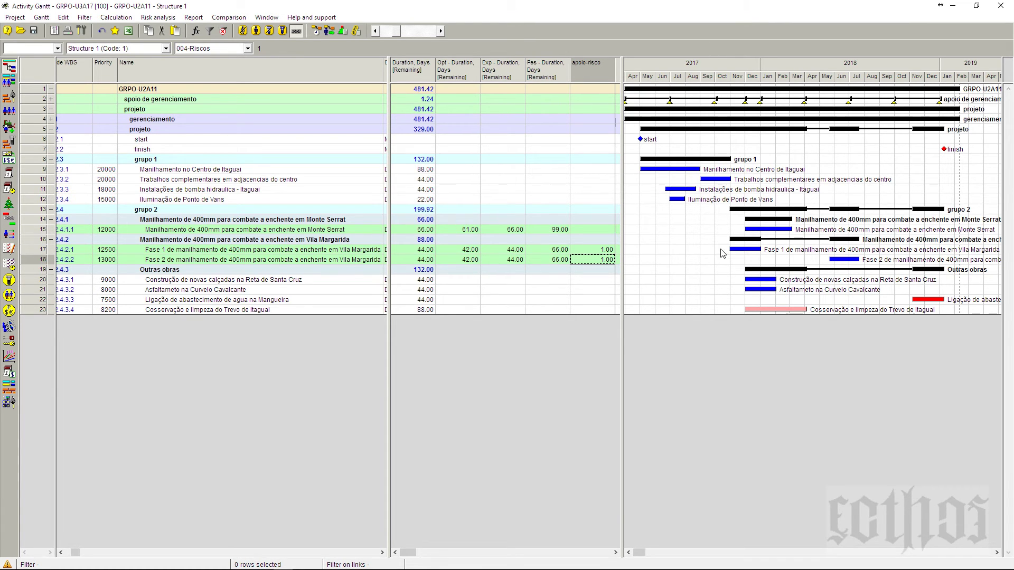
{"action": "mouse_move", "coordinate": [733, 252]}
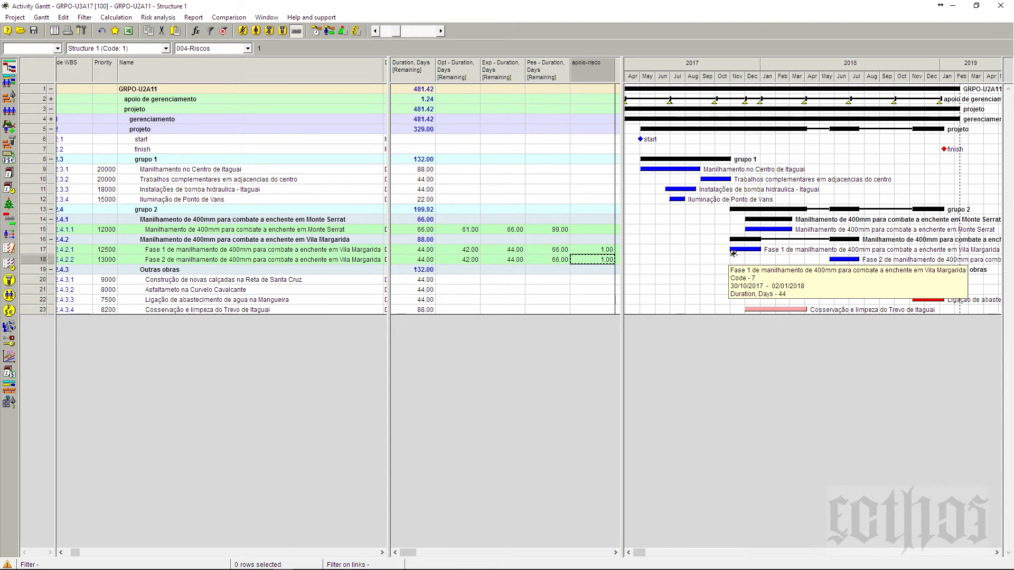
{"action": "mouse_move", "coordinate": [849, 263]}
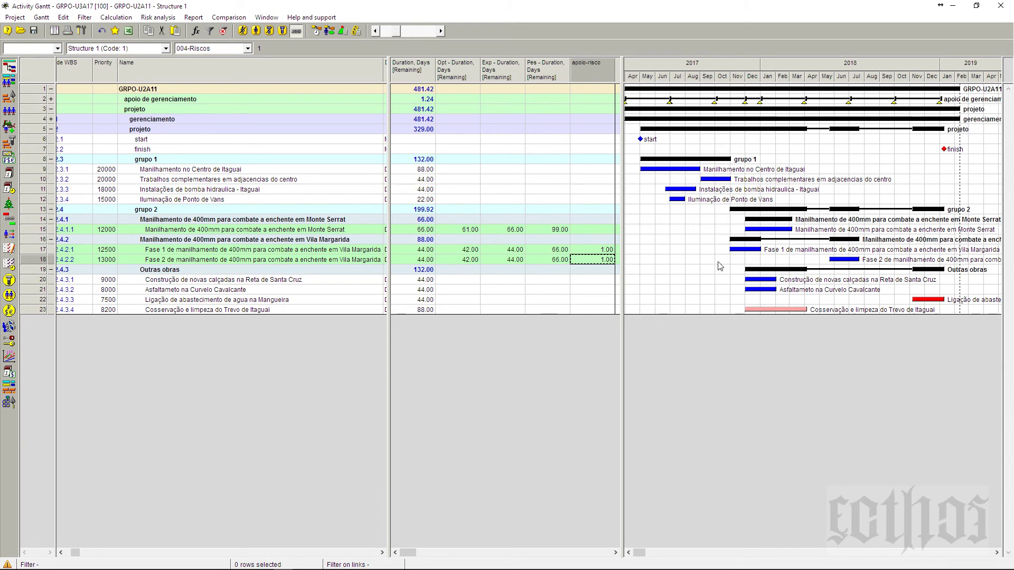
Step: Make the Finish-Start link from Fase 1 to Fase 2 in Vila Margarida strict, and close the links dialog
{"action": "left_click_drag", "start_coordinate": [739, 250], "coordinate": [839, 262]}
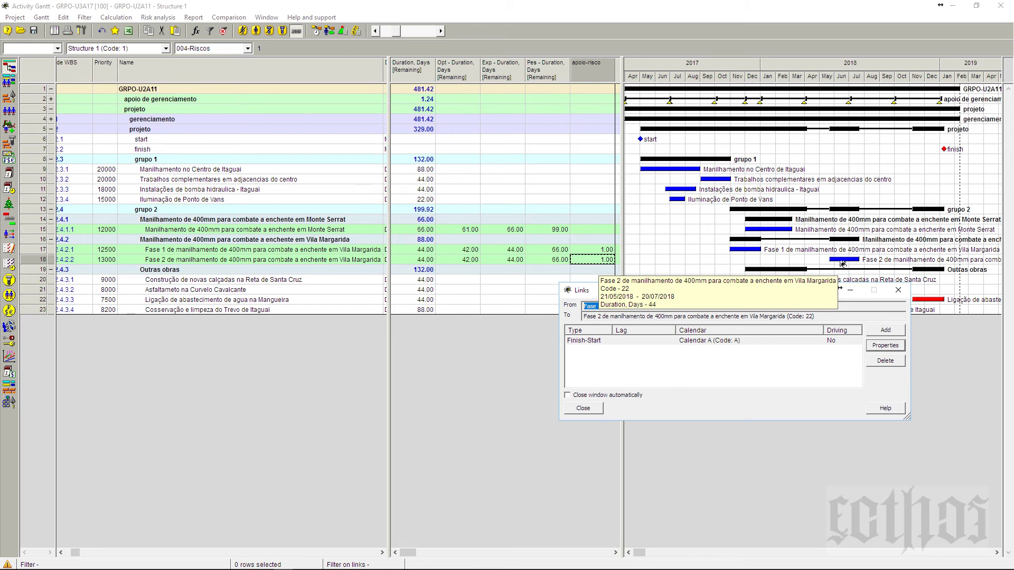
{"action": "left_click", "coordinate": [882, 347]}
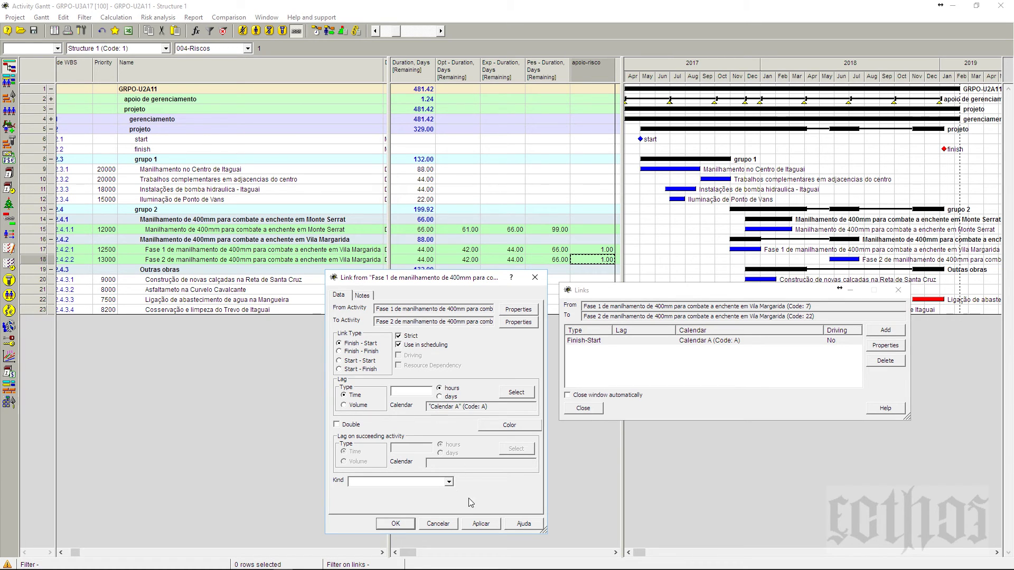
{"action": "left_click", "coordinate": [390, 524]}
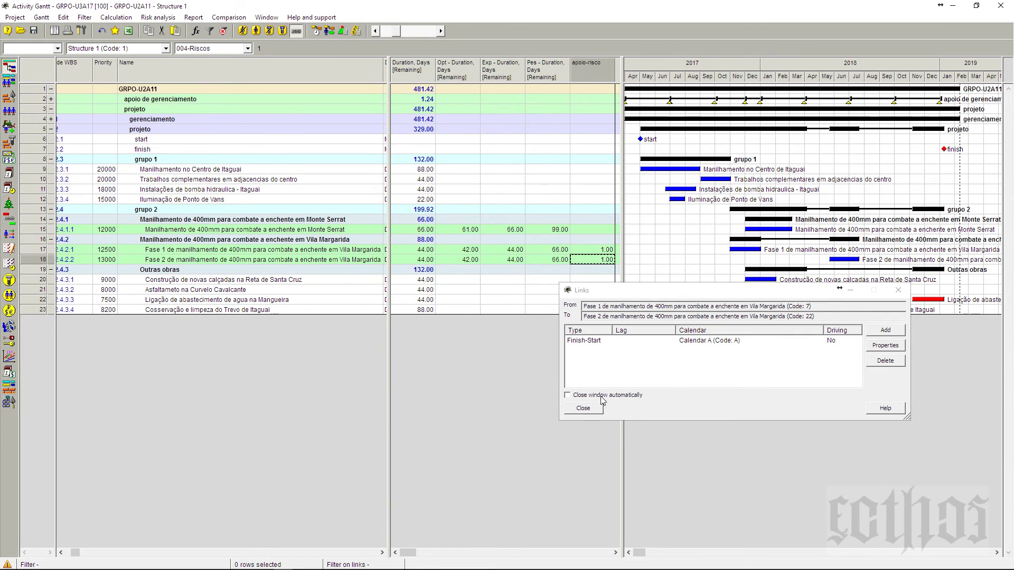
{"action": "left_click", "coordinate": [583, 408]}
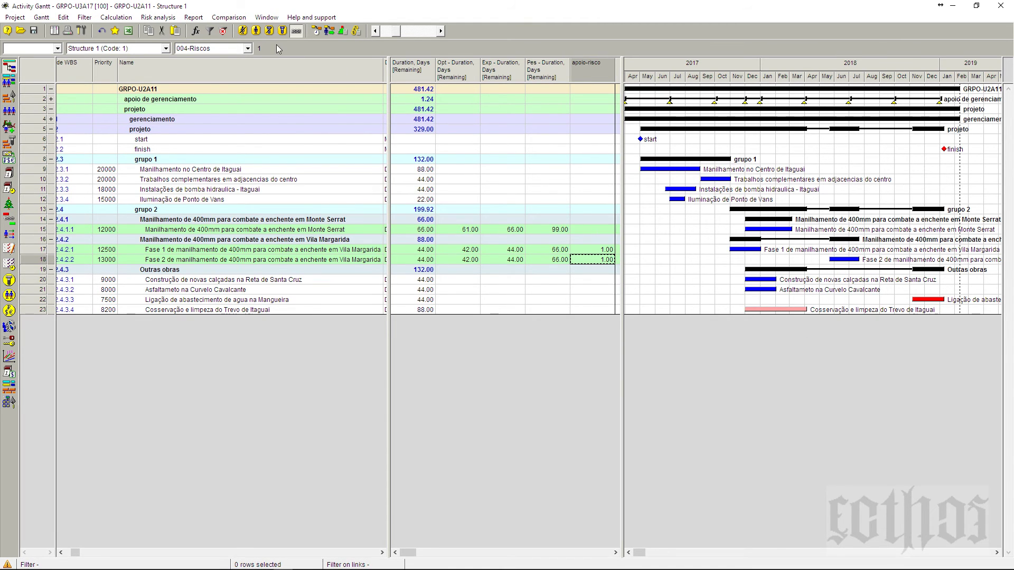
Step: Rerun resource constrained scheduling with the strict link, and check the bars of Fase 1 and Fase 2 in Vila Margarida
{"action": "left_click", "coordinate": [330, 31]}
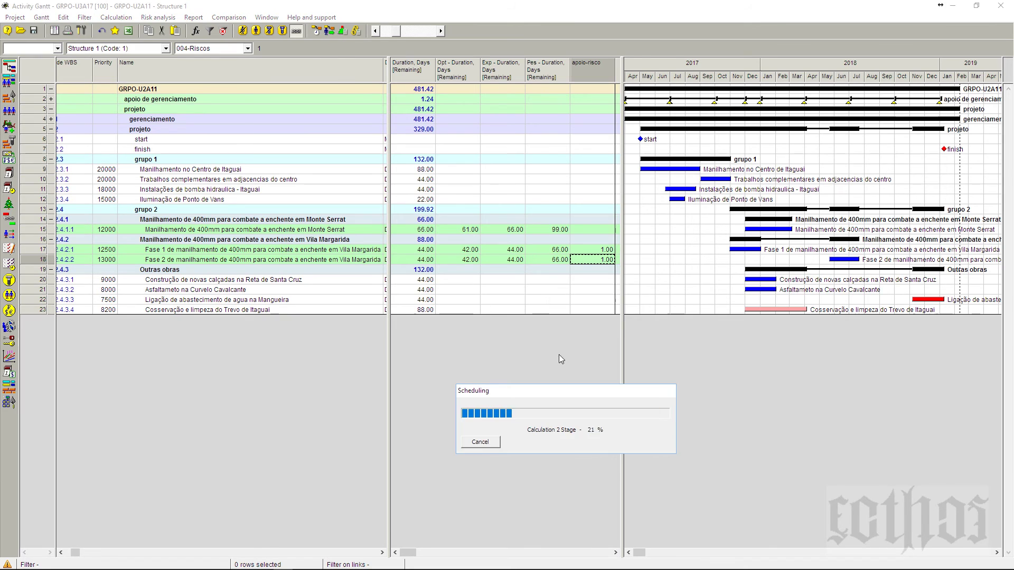
{"action": "mouse_move", "coordinate": [735, 250]}
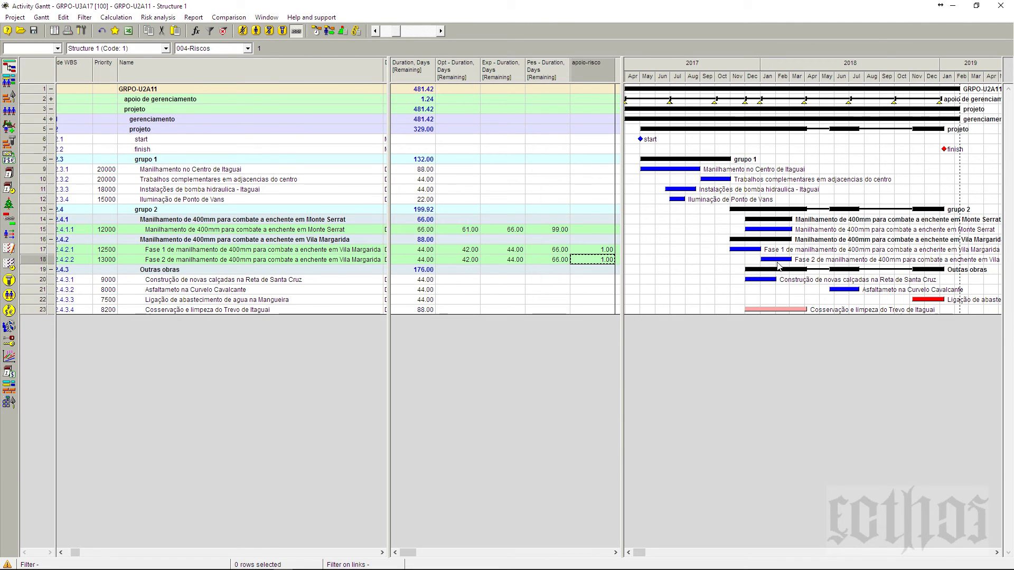
{"action": "double_click", "coordinate": [771, 264]}
{"action": "mouse_move", "coordinate": [783, 262]}
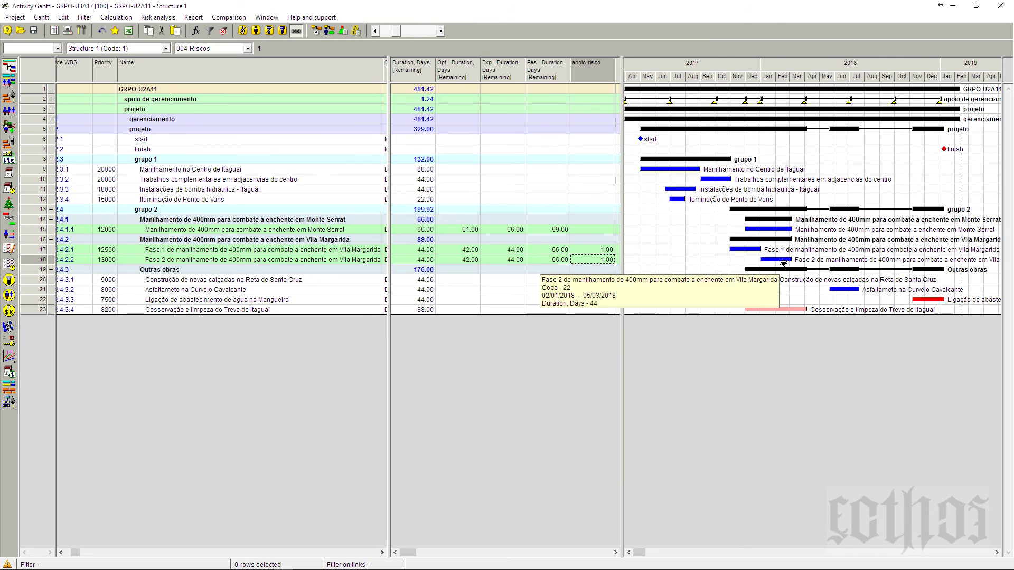
{"action": "mouse_move", "coordinate": [745, 252]}
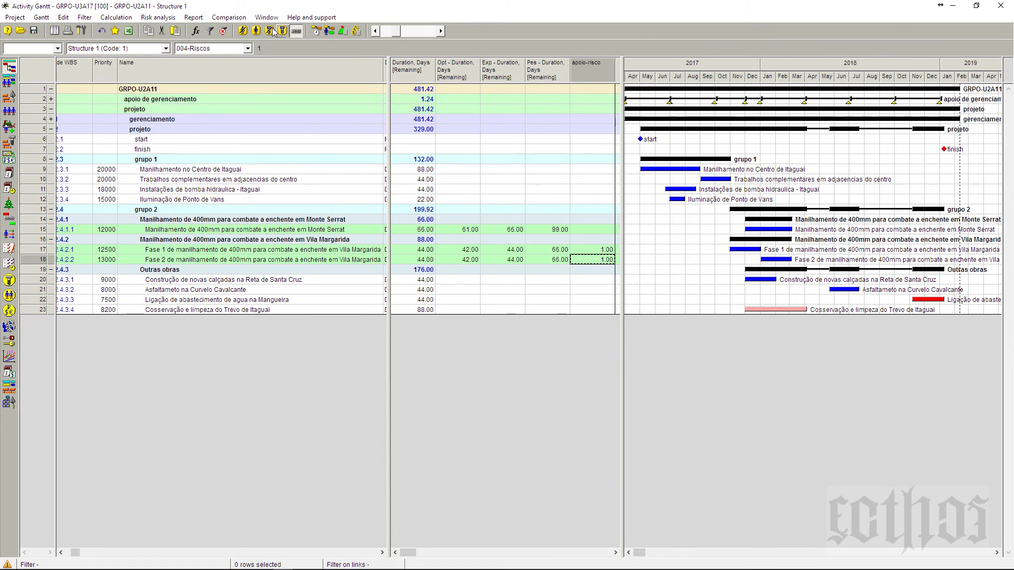
Step: Open the Monte Carlo risk analysis settings, check the same-type correlation options against the apoio-risco column, and close the dialog without running it
{"action": "left_click", "coordinate": [176, 19]}
{"action": "mouse_move", "coordinate": [183, 41]}
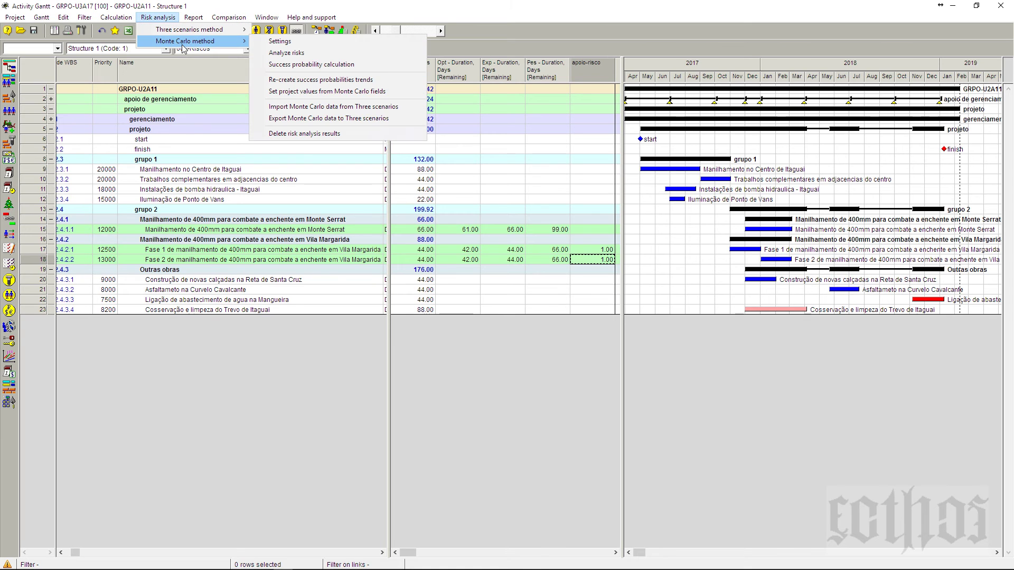
{"action": "left_click", "coordinate": [304, 58]}
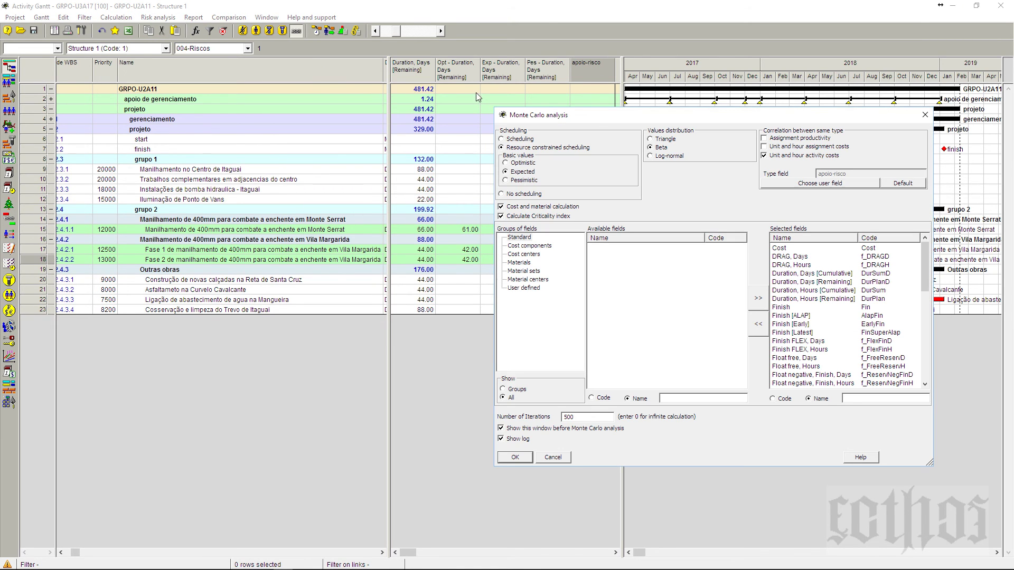
{"action": "left_click_drag", "start_coordinate": [597, 119], "coordinate": [626, 151]}
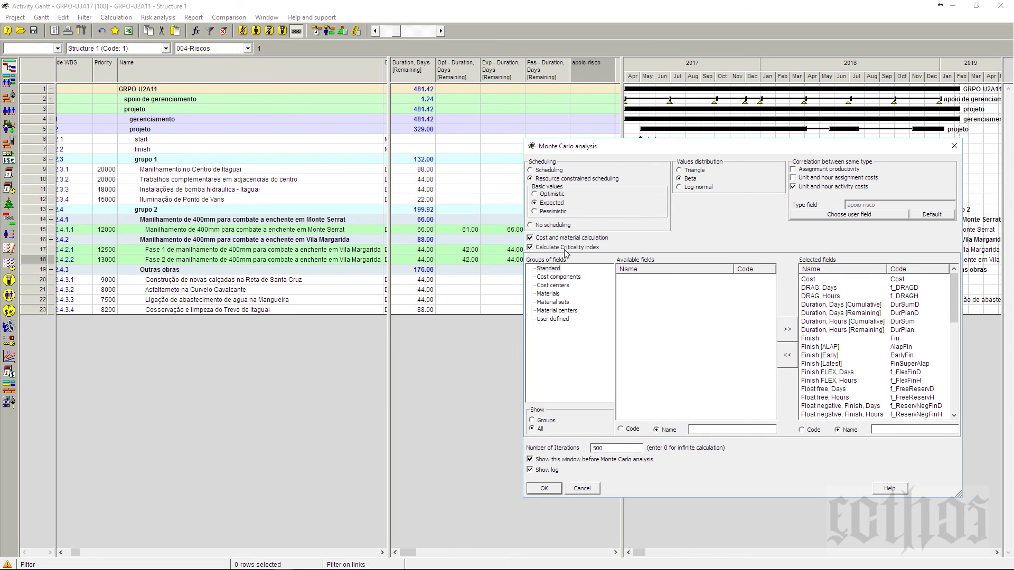
{"action": "left_click_drag", "start_coordinate": [645, 148], "coordinate": [158, 138]}
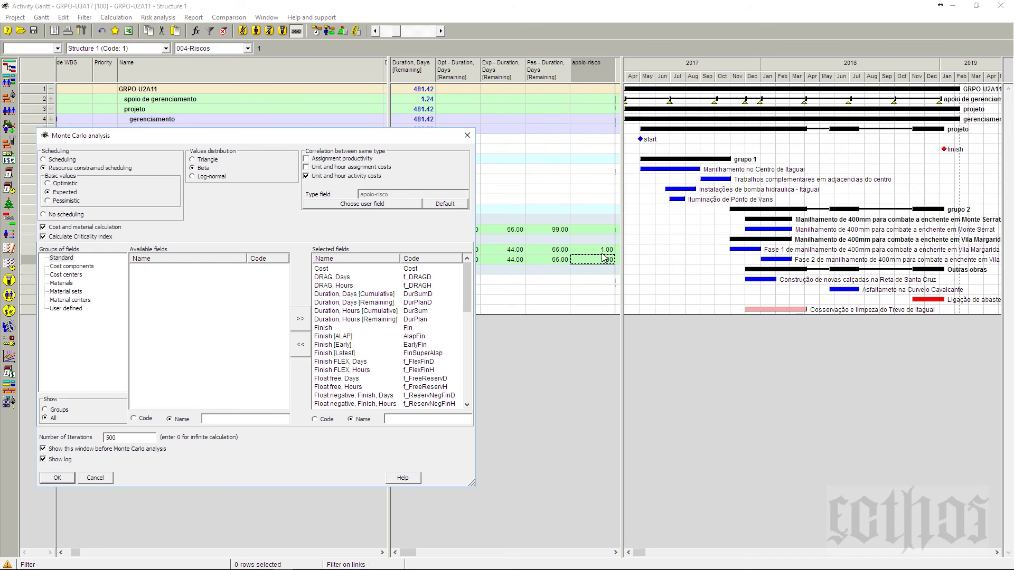
{"action": "left_click", "coordinate": [467, 136]}
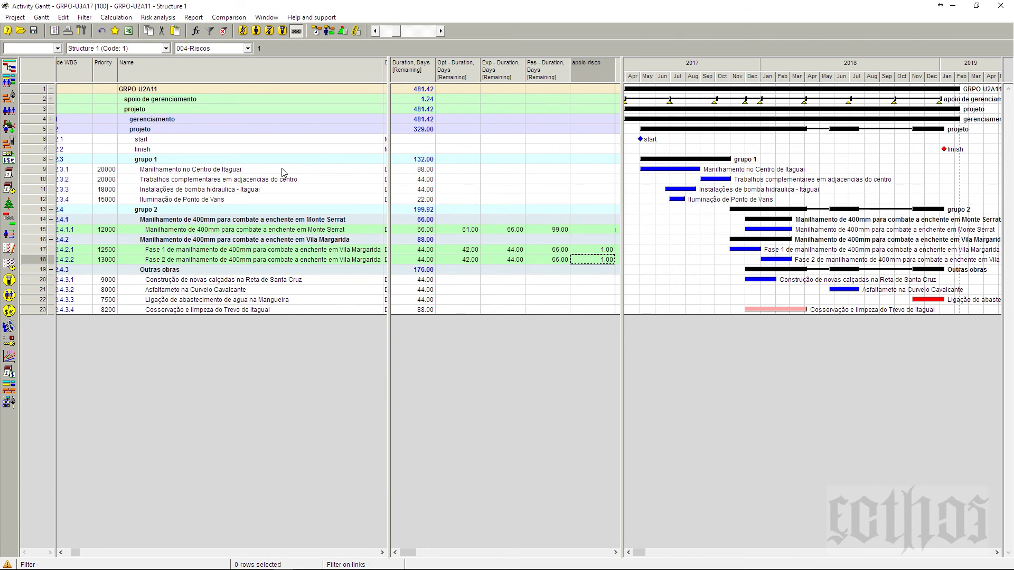
Step: Set apoio-risco to 2 for Manilhamento no Centro de Itaguaí and the Monte Serrat manilhamento activity, and check the values for Vila Margarida
{"action": "left_click", "coordinate": [598, 173]}
{"action": "type", "text": "2"}
{"action": "left_click", "coordinate": [602, 230]}
{"action": "type", "text": "2"}
{"action": "left_click", "coordinate": [601, 251]}
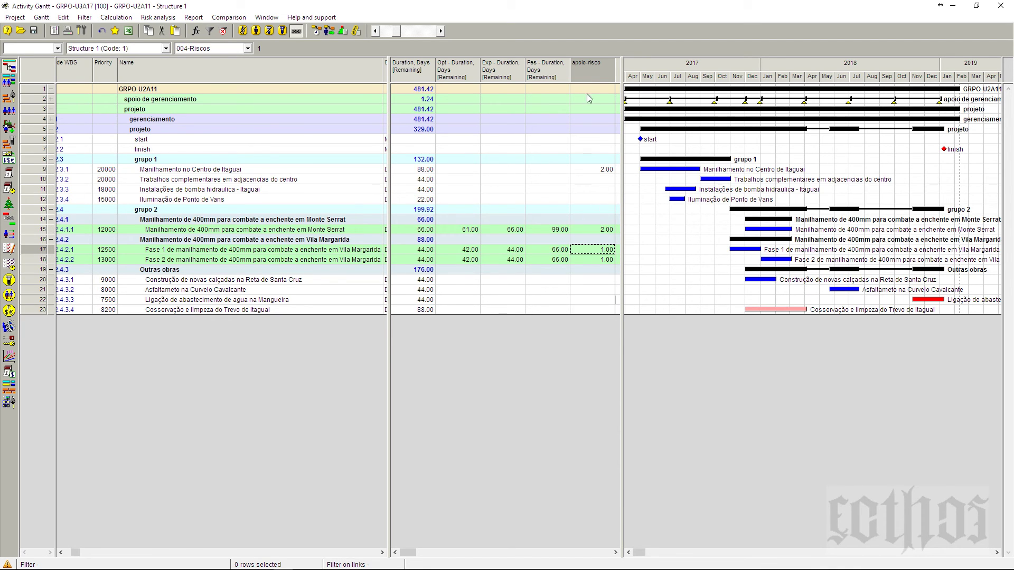
{"action": "left_click", "coordinate": [601, 169]}
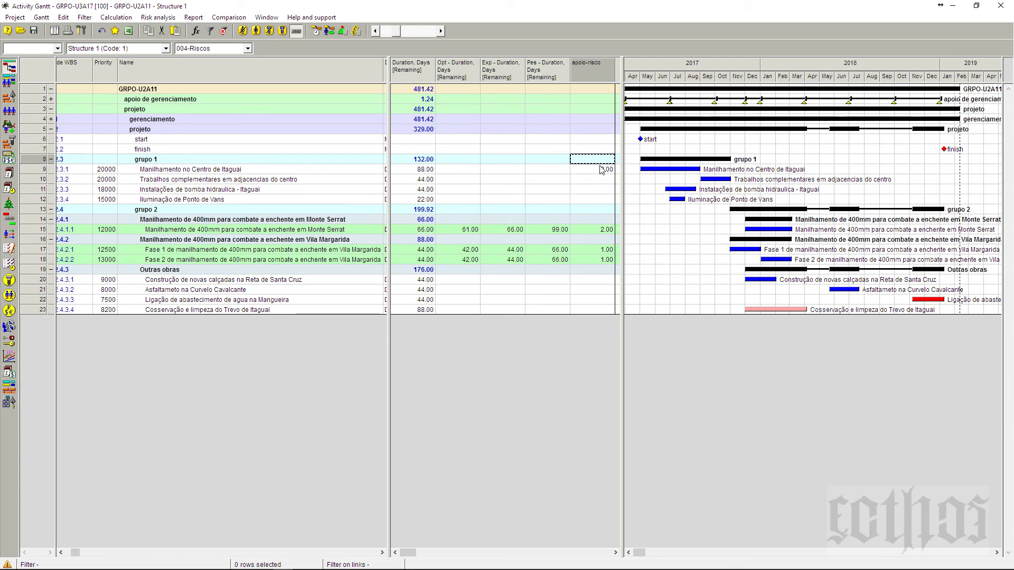
{"action": "left_click", "coordinate": [606, 230]}
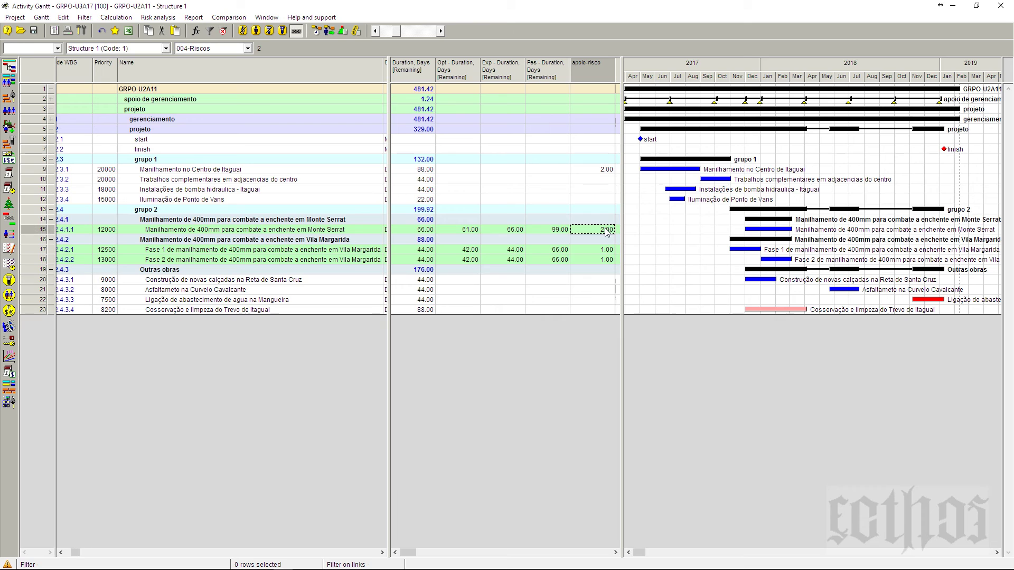
{"action": "left_click", "coordinate": [611, 253]}
{"action": "left_click", "coordinate": [611, 262]}
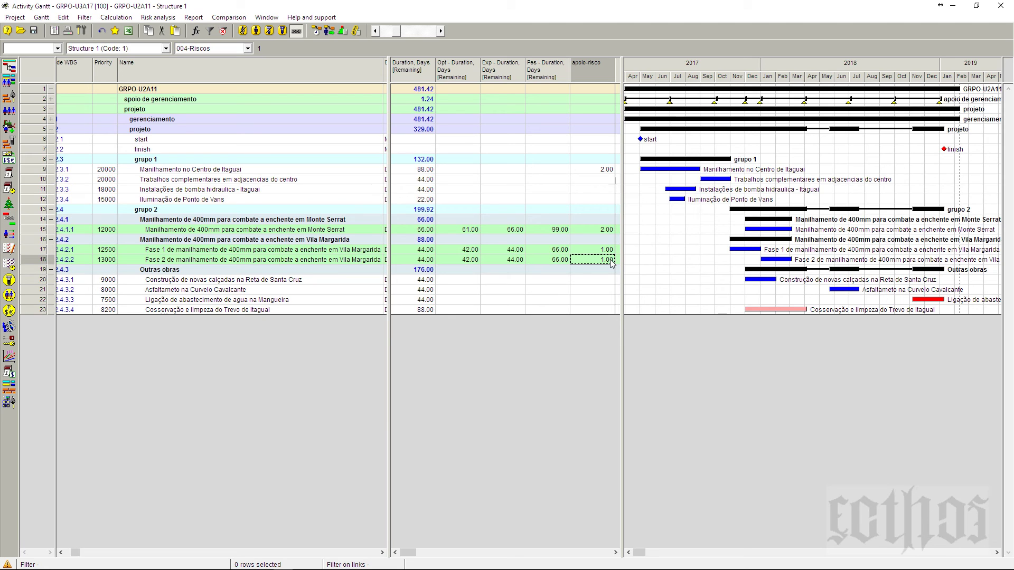
Step: Collapse the inner projeto phase, view its probability distribution for Duration, Days [Cumulative], and close the diagram
{"action": "left_click", "coordinate": [51, 129]}
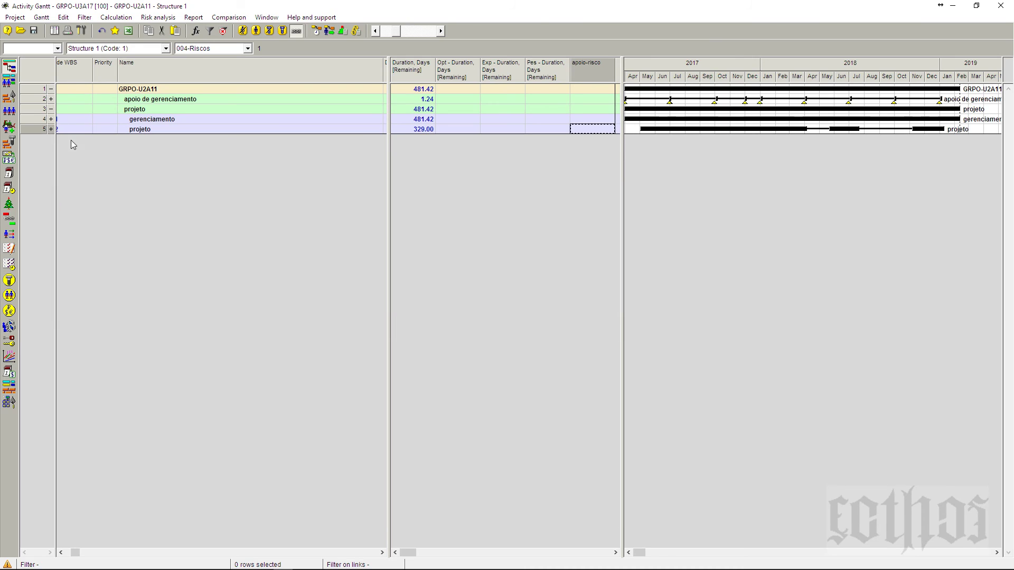
{"action": "right_click", "coordinate": [35, 131]}
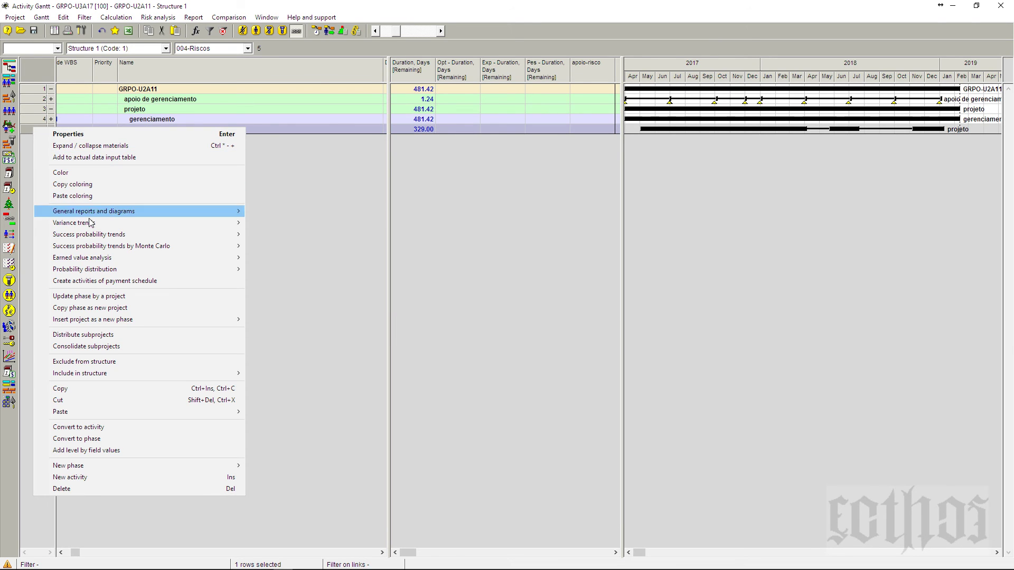
{"action": "mouse_move", "coordinate": [98, 269]}
{"action": "left_click", "coordinate": [275, 278]}
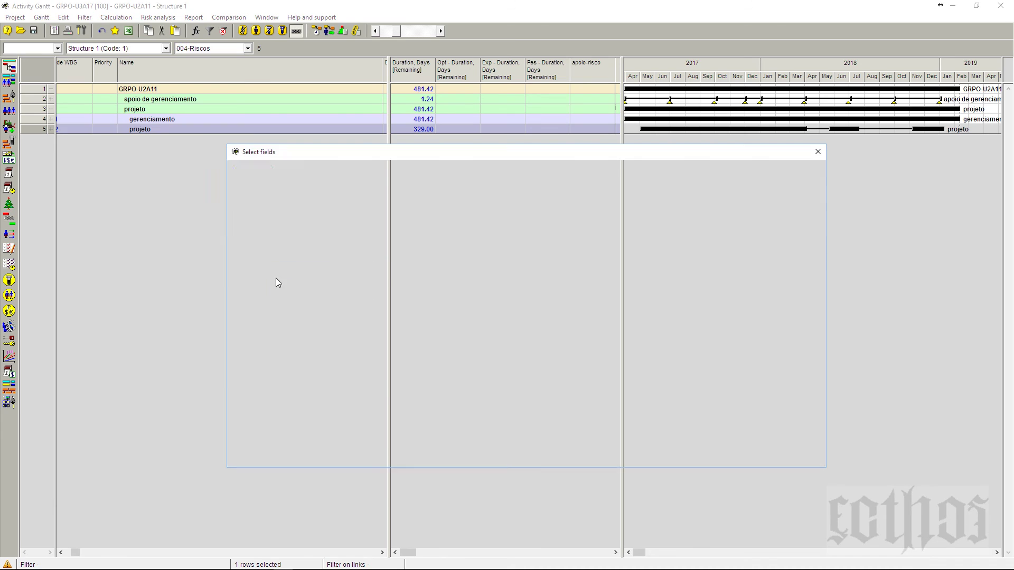
{"action": "left_click", "coordinate": [267, 455]}
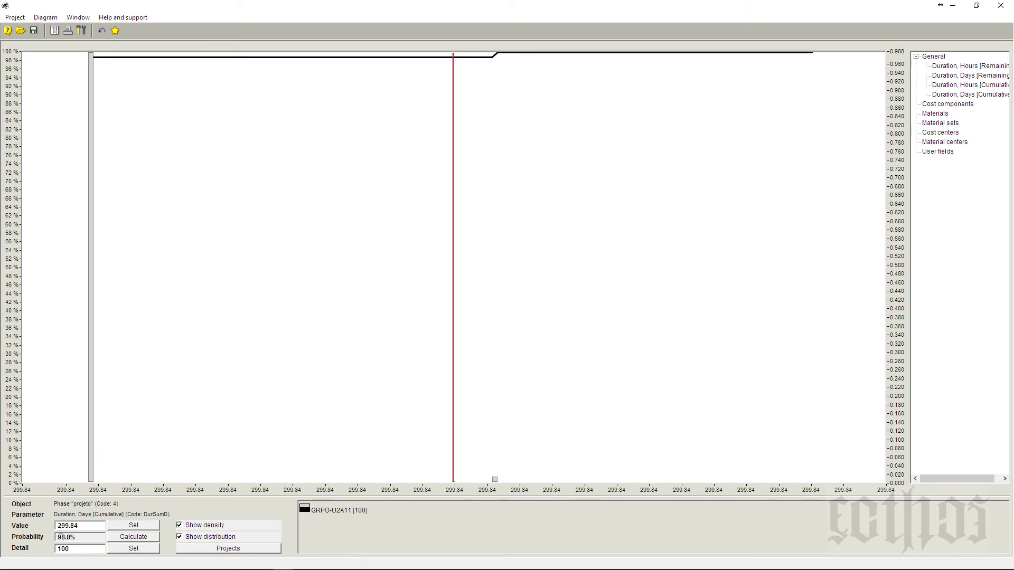
{"action": "left_click", "coordinate": [1000, 6]}
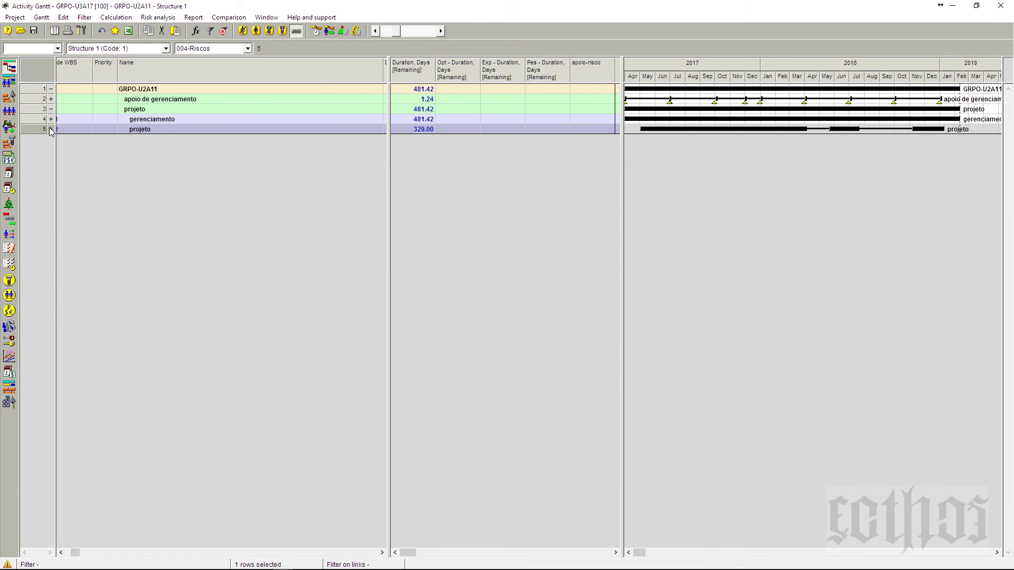
Step: Expand the inner projeto phase, examine the bars of Vila Margarida Fase 2 and the Outras obras activities, and collapse the phase again
{"action": "left_click", "coordinate": [50, 129]}
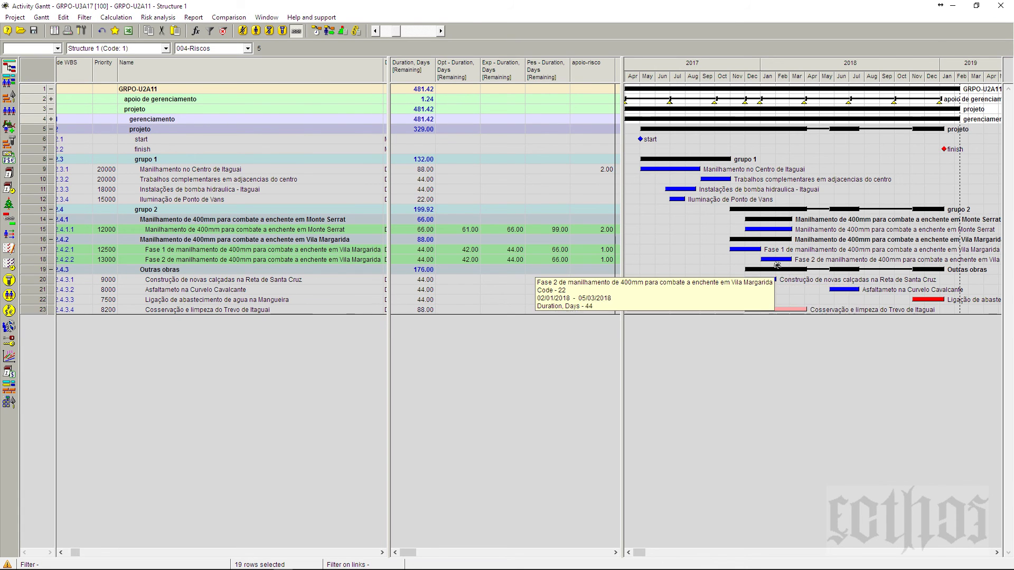
{"action": "left_click", "coordinate": [289, 279]}
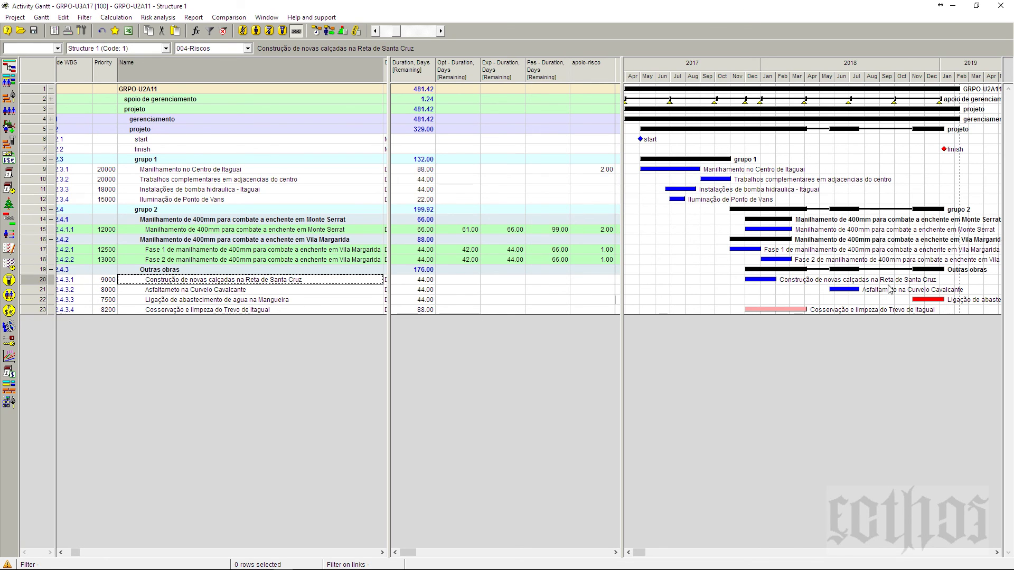
{"action": "mouse_move", "coordinate": [783, 262]}
{"action": "left_click", "coordinate": [51, 129]}
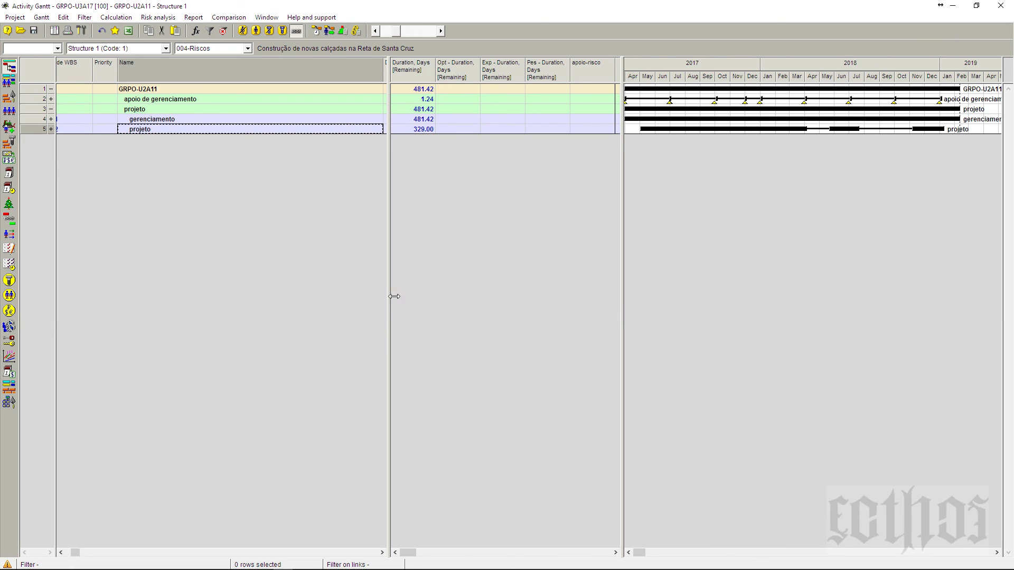
Step: Close the Activity Gantt and the two probability diagrams for the Vila Margarida phase and its Fase 1 activity
{"action": "left_click", "coordinate": [1000, 6]}
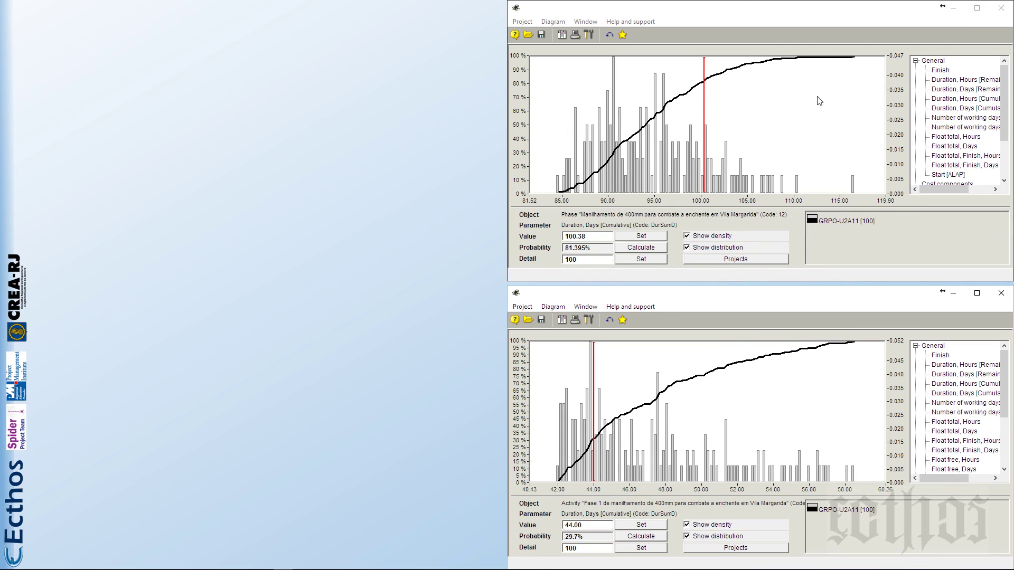
{"action": "left_click", "coordinate": [1002, 8]}
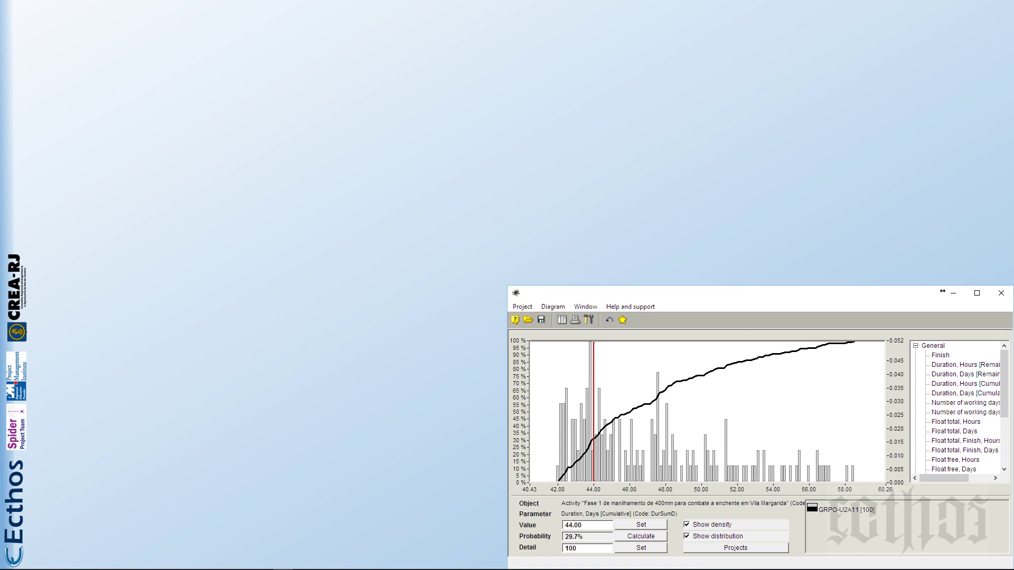
{"action": "left_click", "coordinate": [1002, 294]}
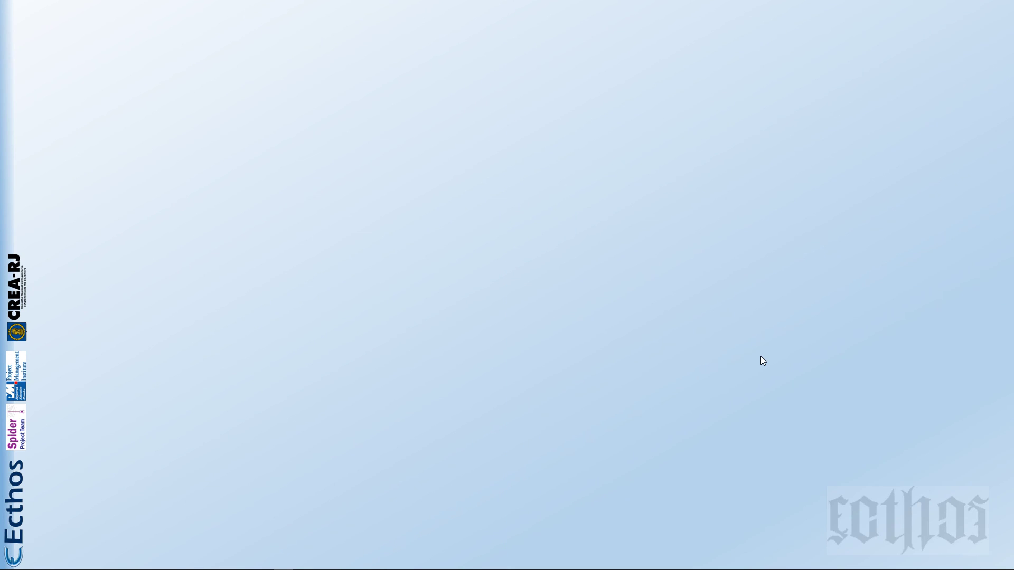